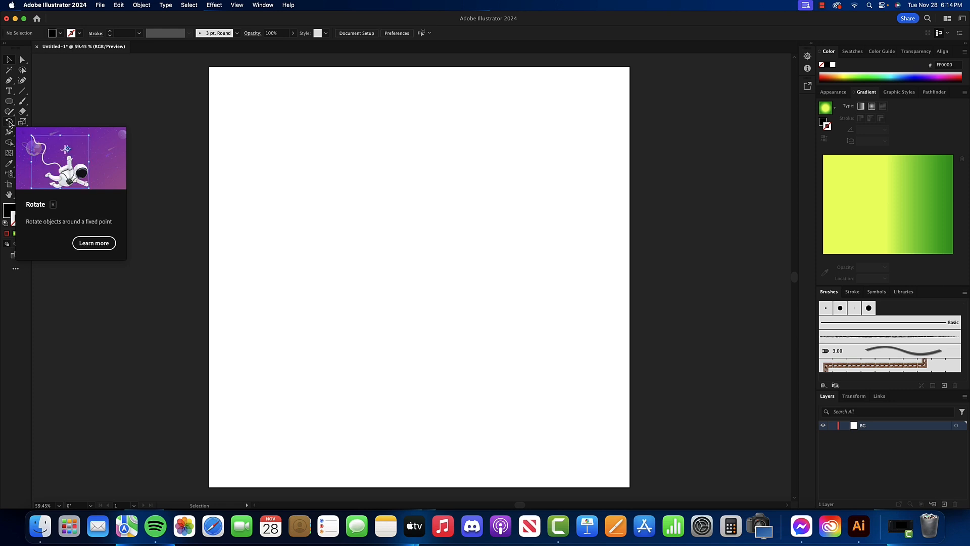
Draw a black-filled square about 1091 px wide covering the whole artboard on the BG layer.
left_click(10, 123)
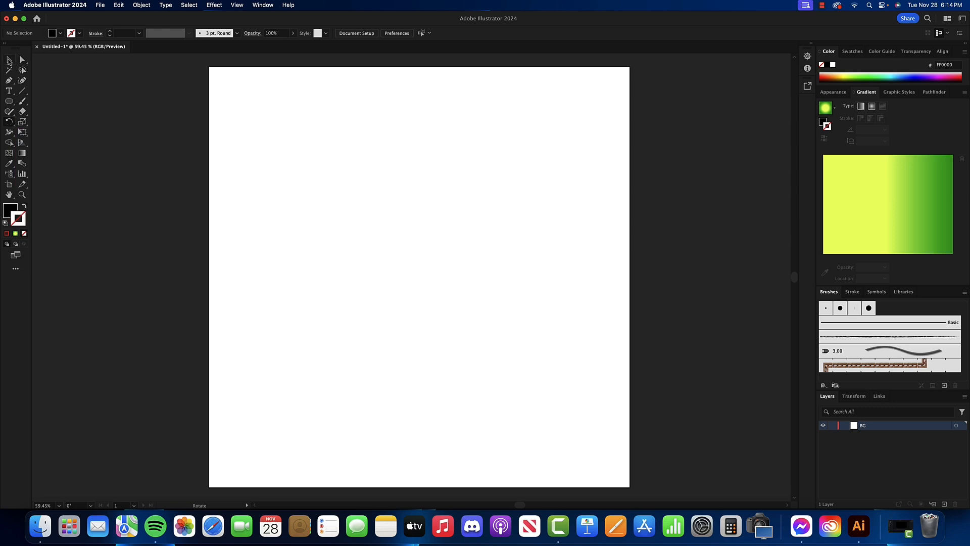
left_click(9, 101)
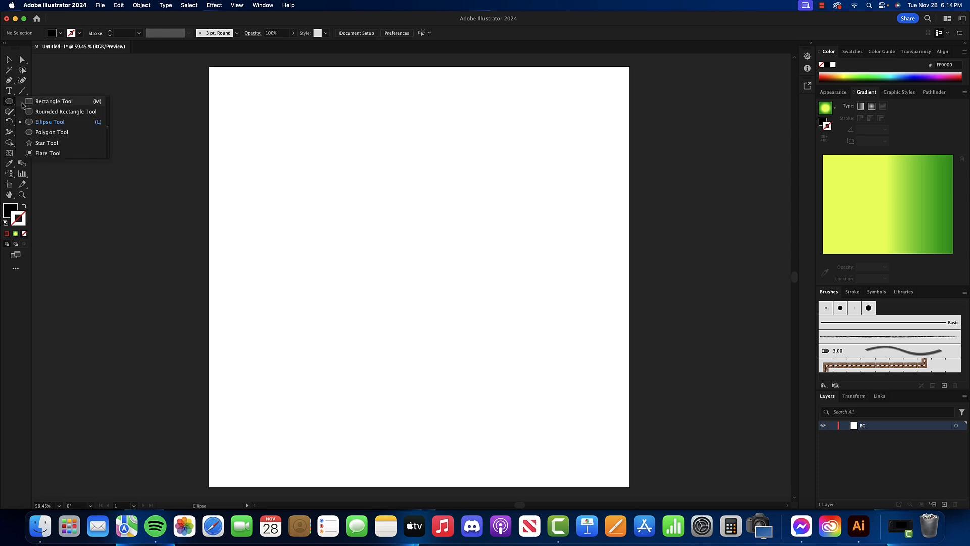
left_click(41, 104)
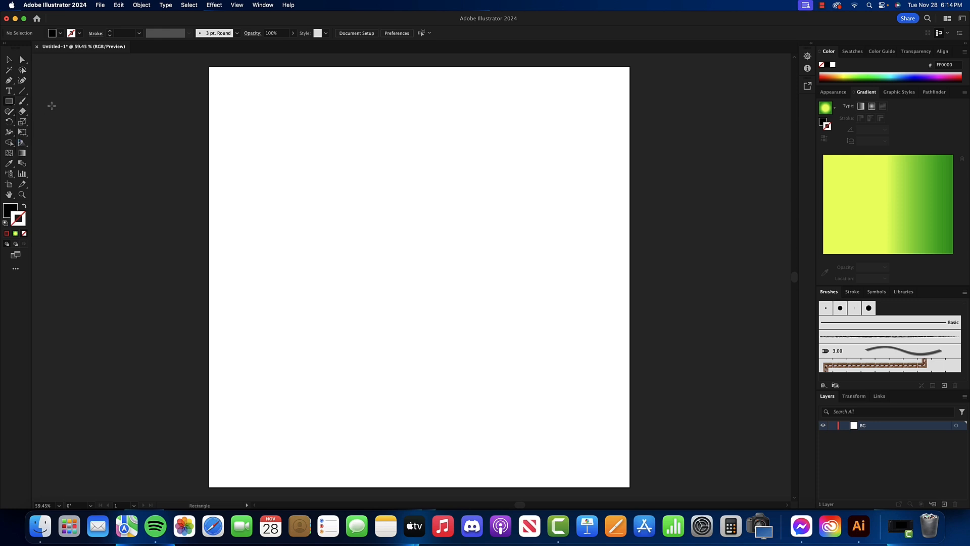
left_click(15, 207)
left_click_drag(209, 65, 634, 489)
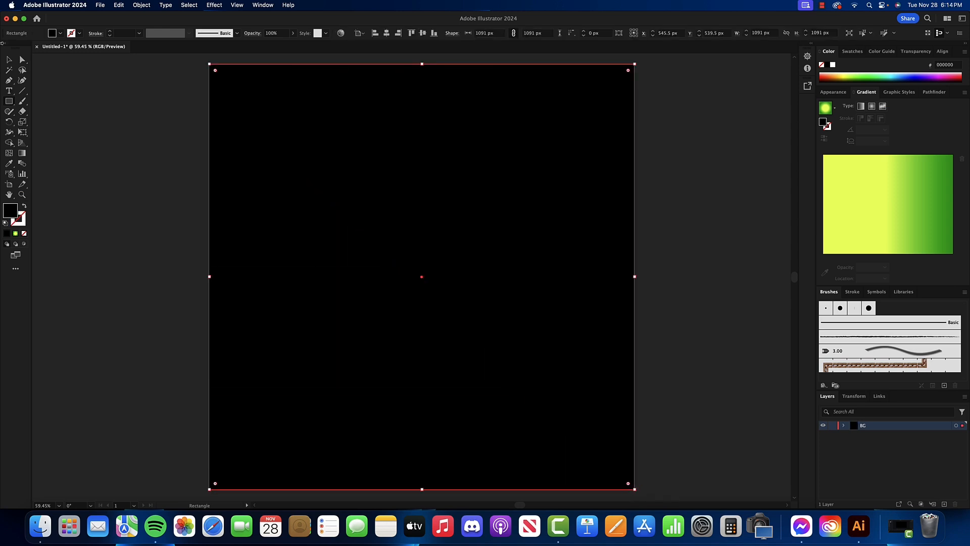
left_click(9, 59)
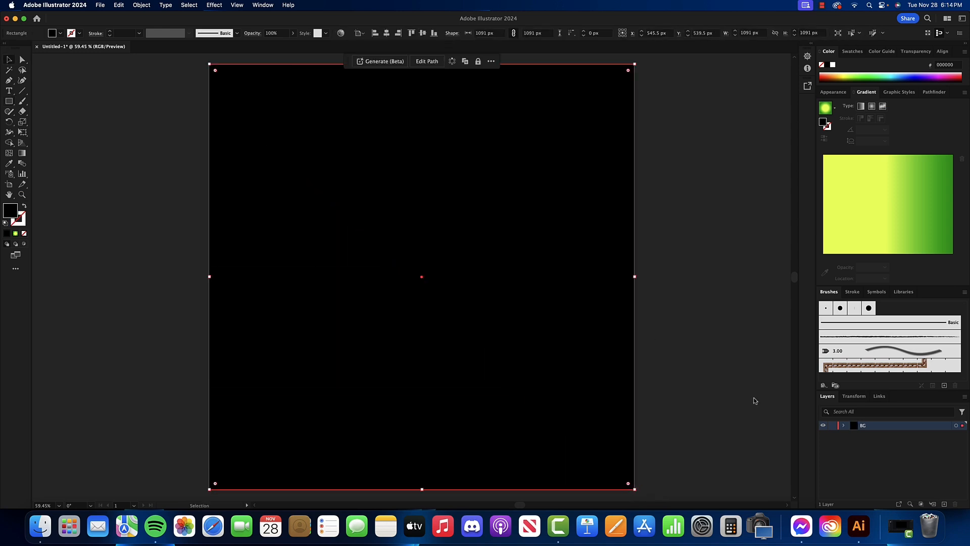
Lock the BG layer and add a new layer named Content above it.
left_click(832, 425)
left_click(944, 503)
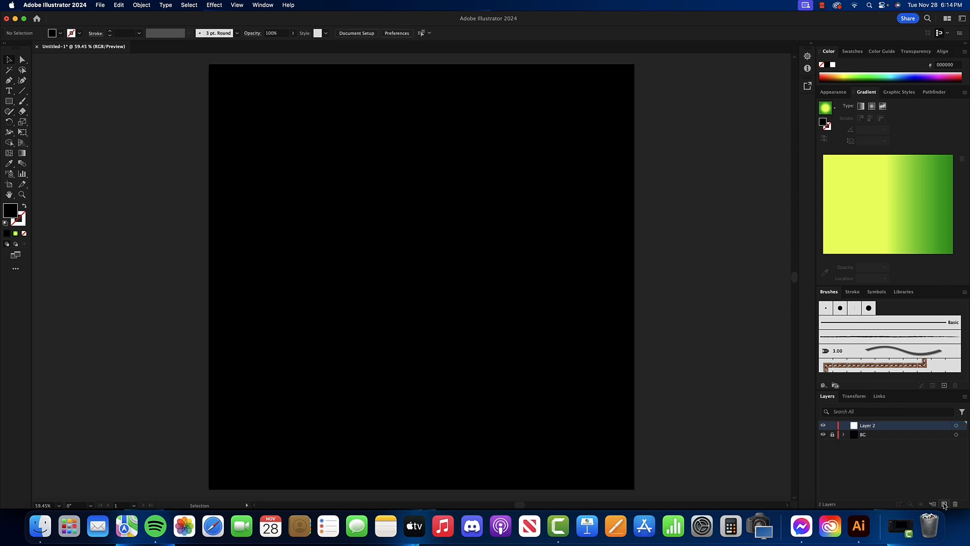
double_click(867, 425)
type("Content")
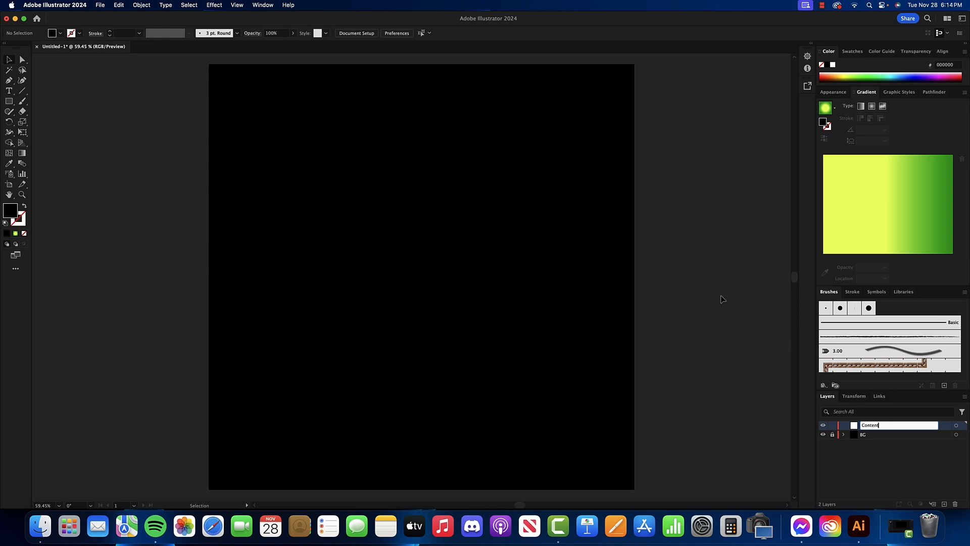
key("Return")
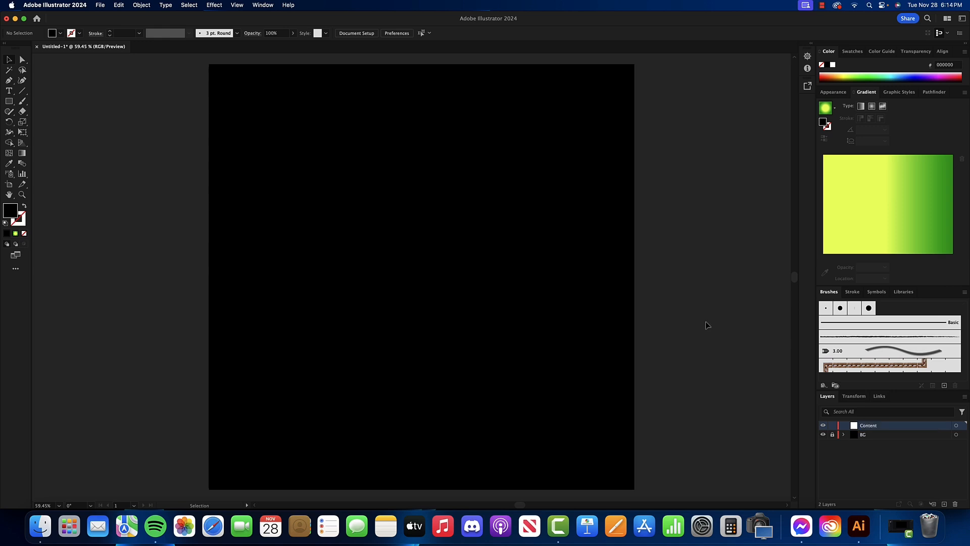
Set up the Ellipse tool with no fill and a bright green stroke in colour 00FF0C.
left_click(15, 103)
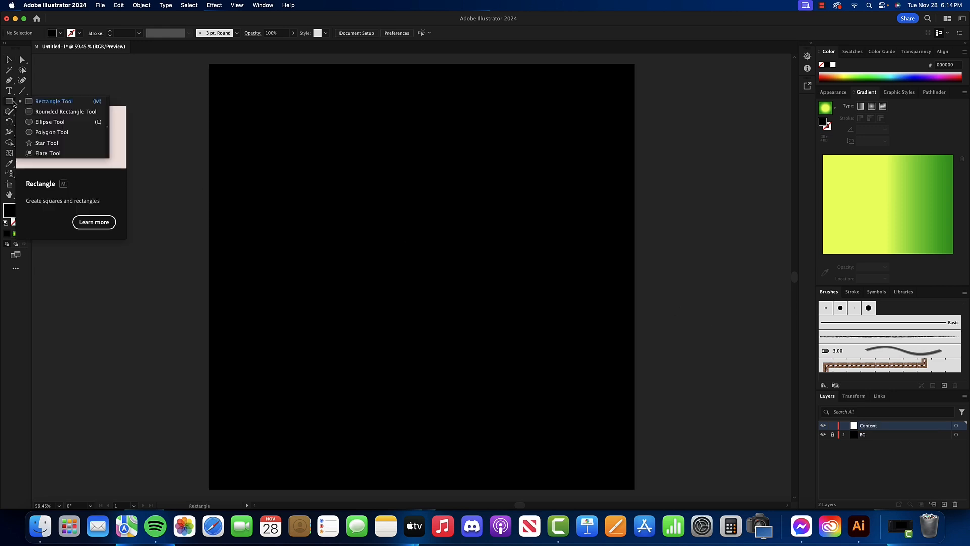
left_click(45, 122)
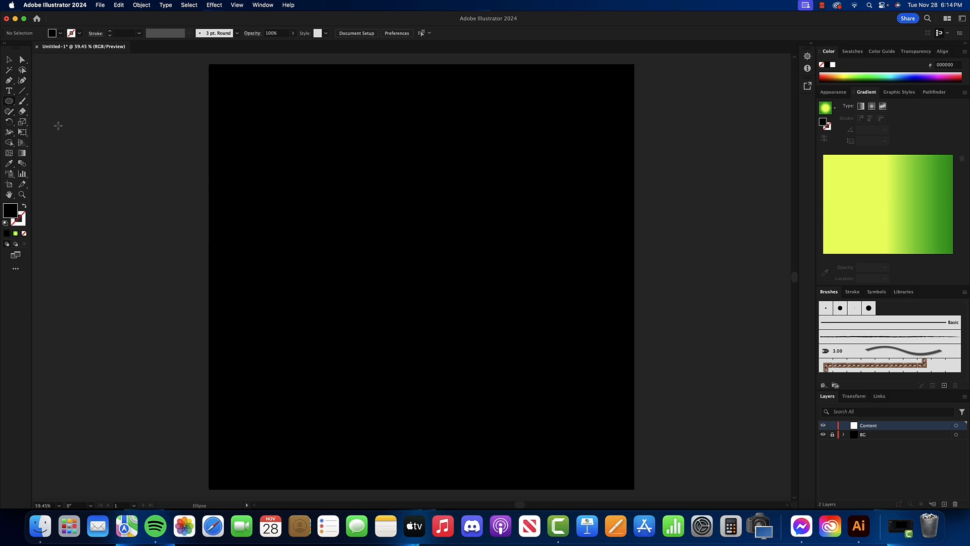
left_click(23, 215)
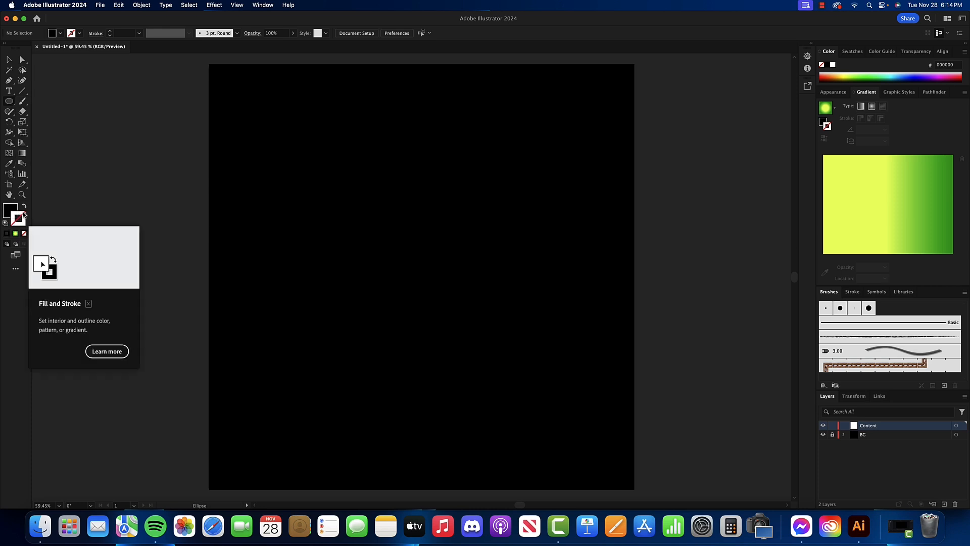
left_click(24, 206)
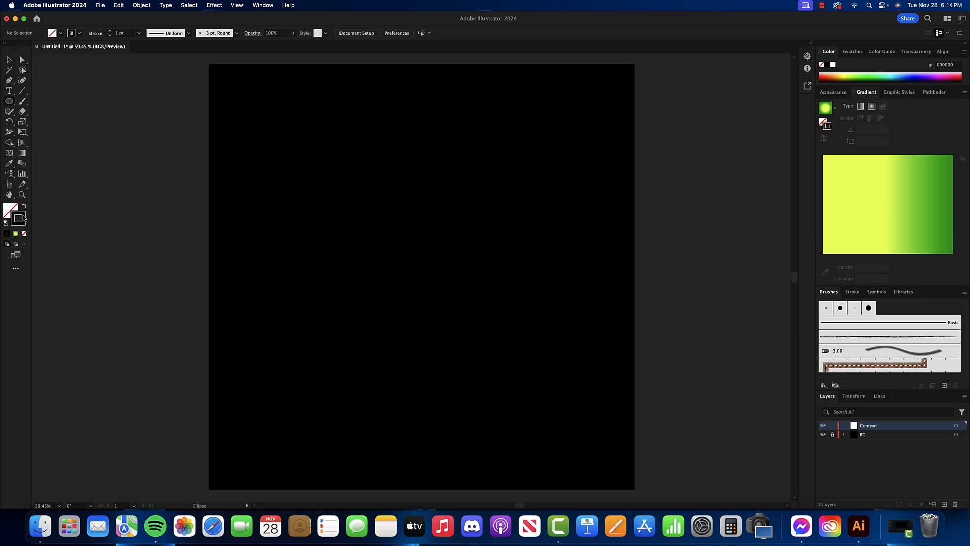
double_click(23, 221)
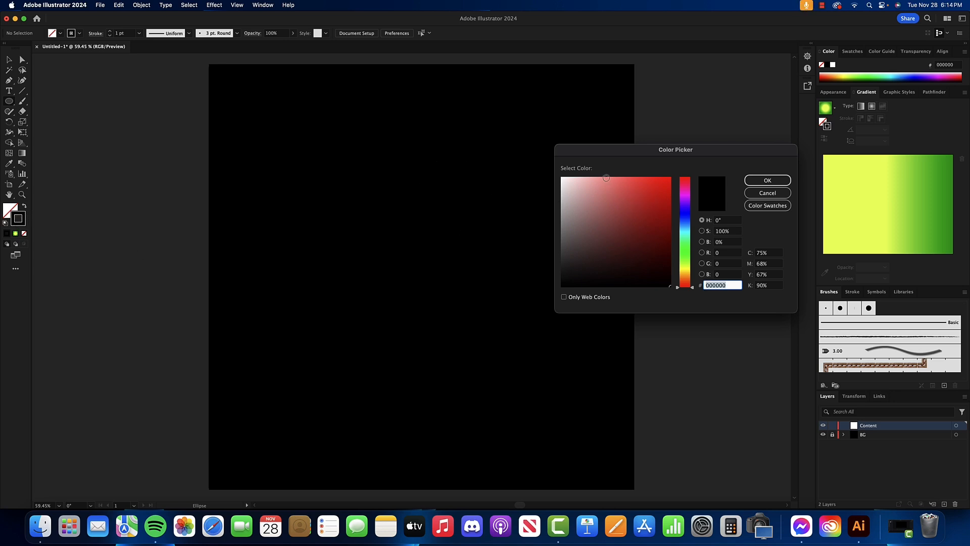
left_click(683, 249)
type("00FF0C")
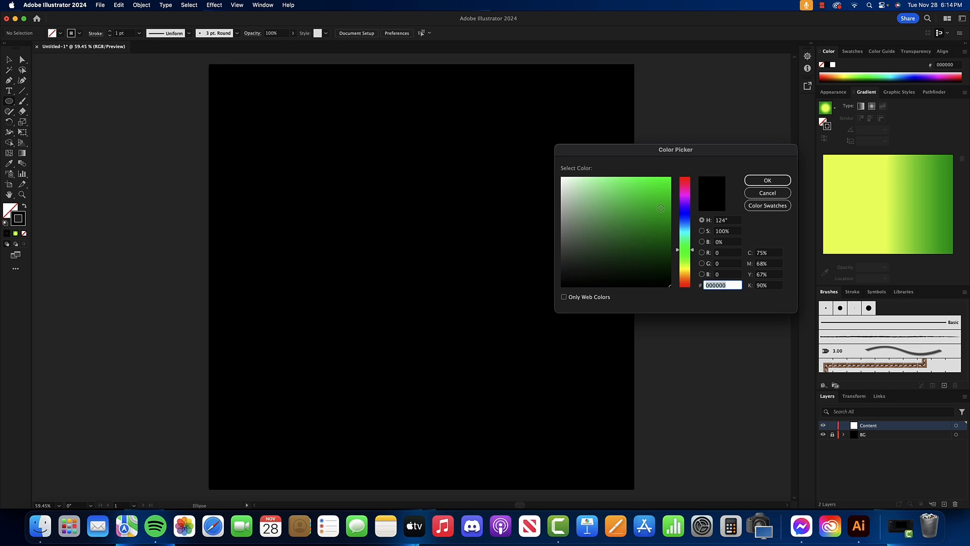
left_click(768, 180)
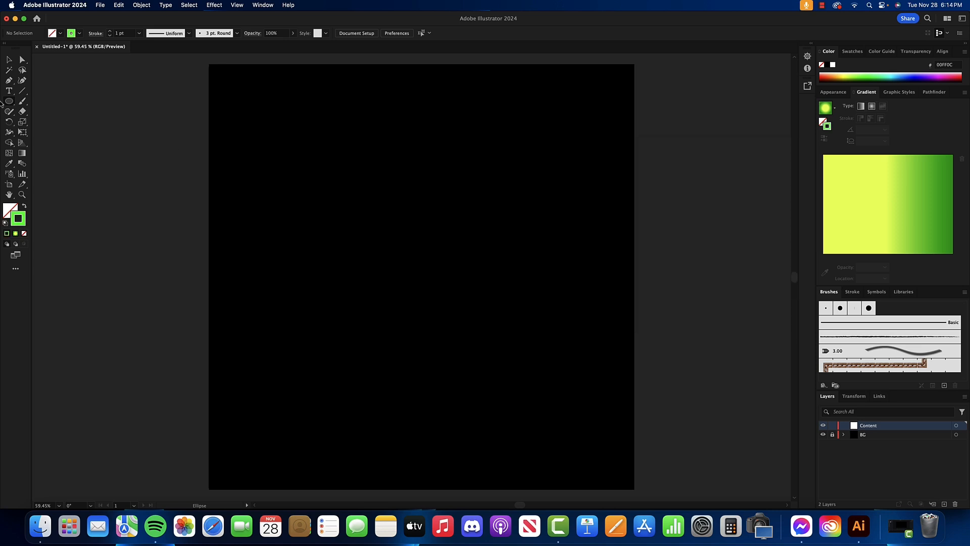
Draw a narrow vertical ellipse about 27 by 204 px in the upper middle of the artboard and deselect it.
left_click(9, 104)
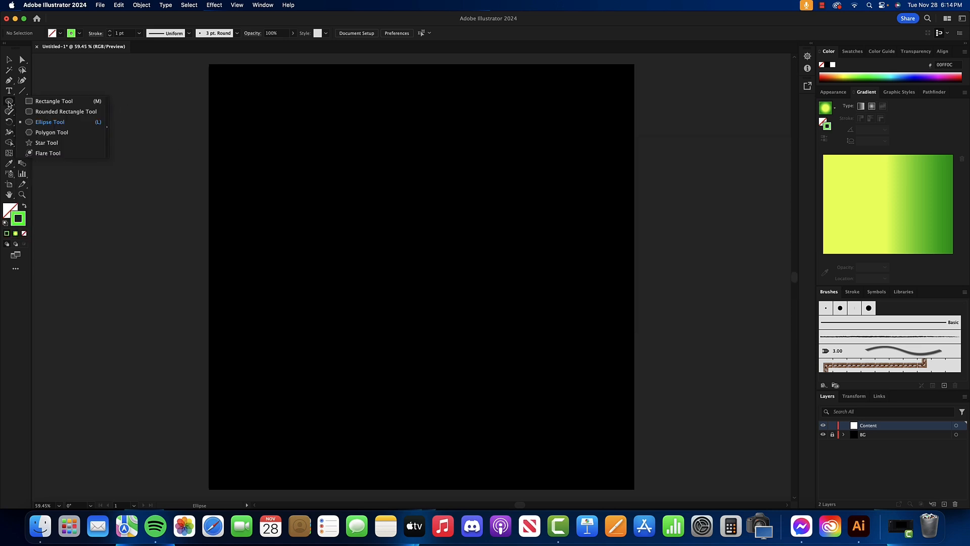
left_click(48, 121)
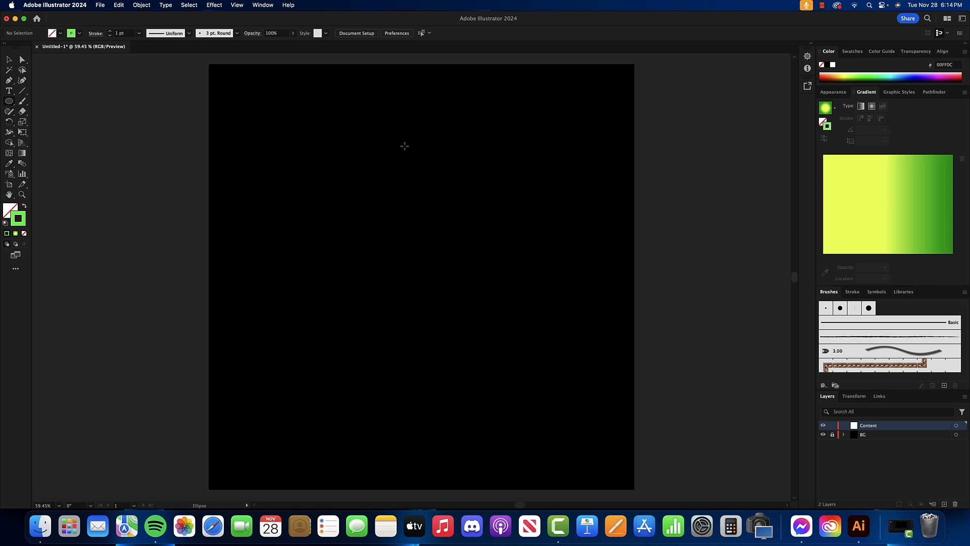
left_click_drag(403, 132, 416, 212)
left_click(9, 59)
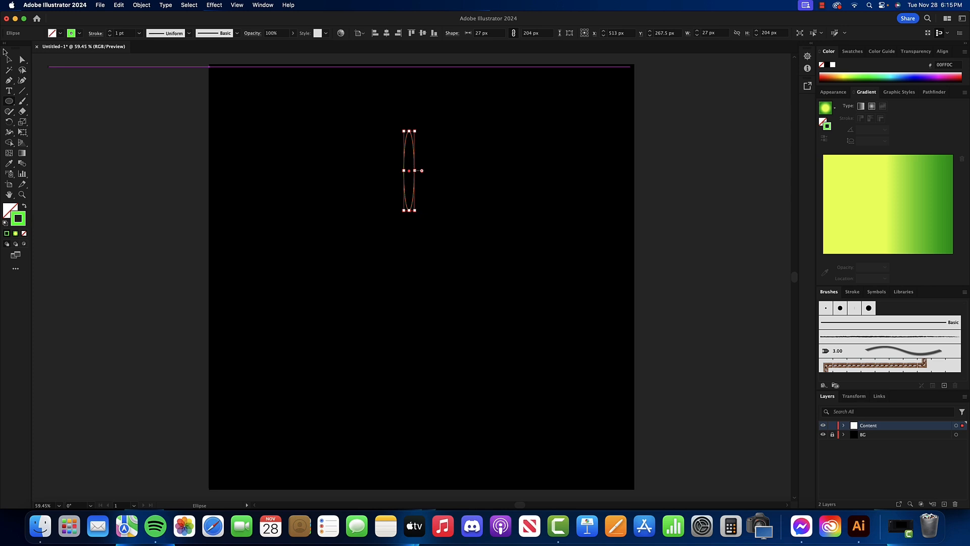
left_click(214, 174)
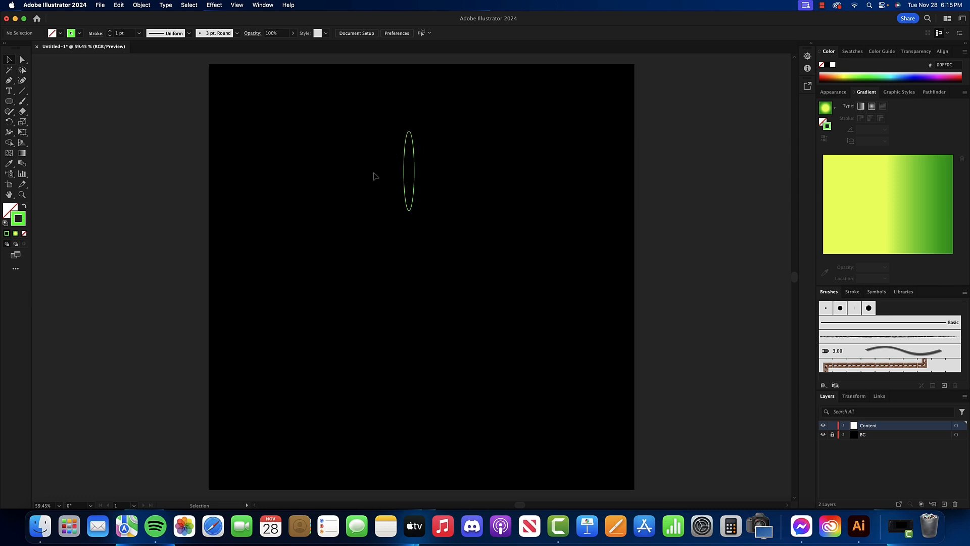
Examine the ellipse's default rotation point up close with the Rotate tool.
left_click(415, 168)
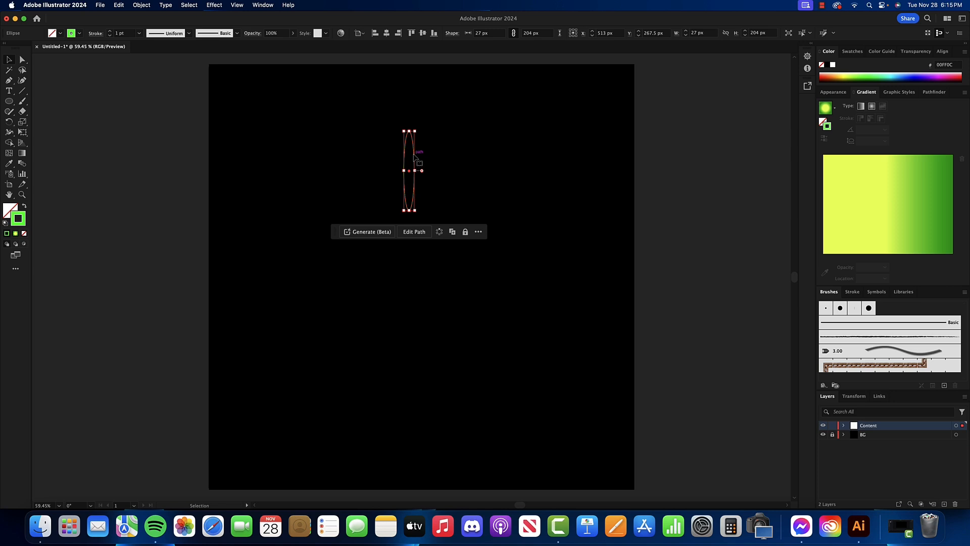
left_click(11, 122)
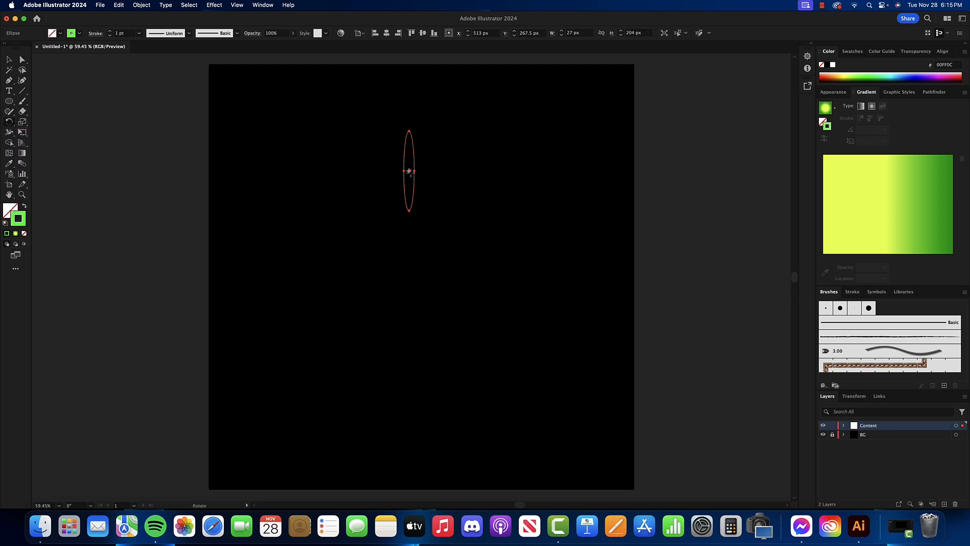
left_click(22, 195)
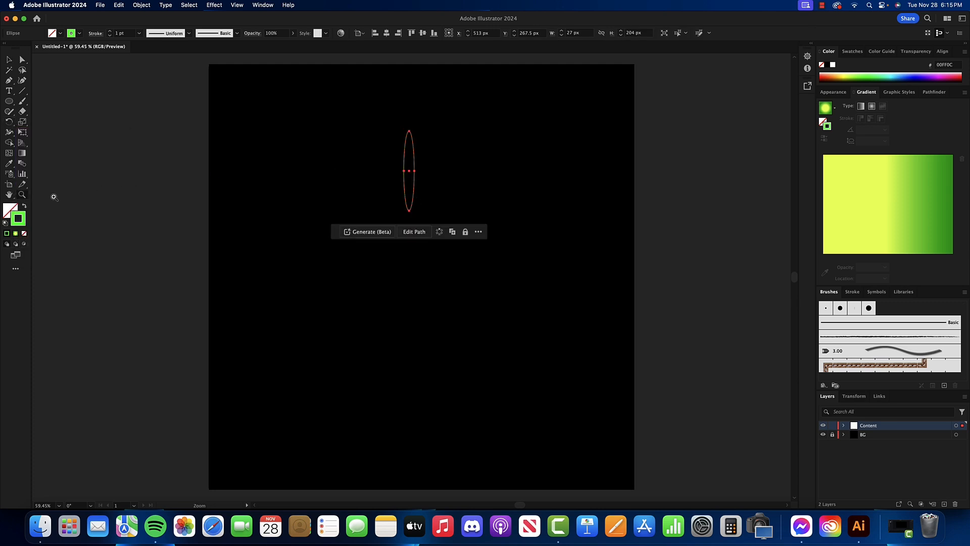
left_click(418, 171)
left_click(400, 299)
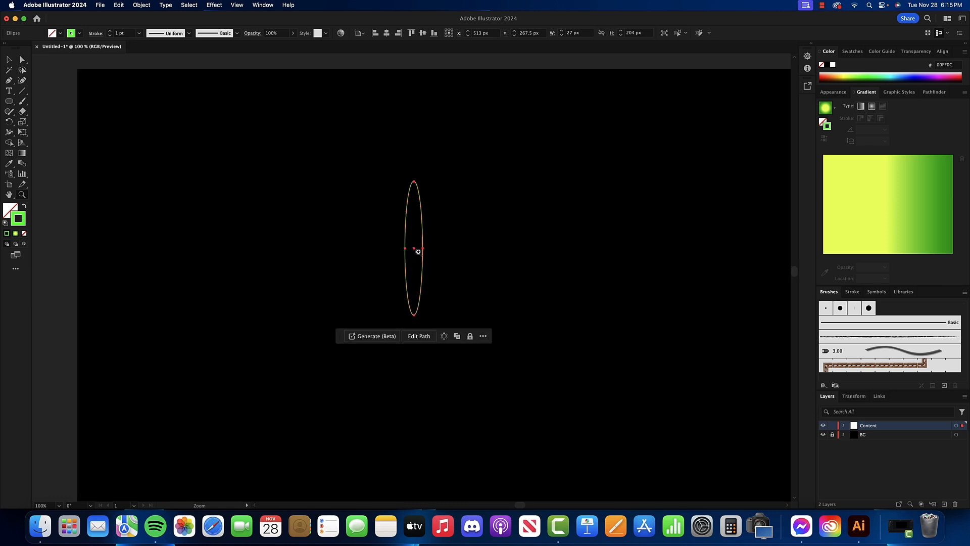
left_click(419, 251)
left_click(9, 122)
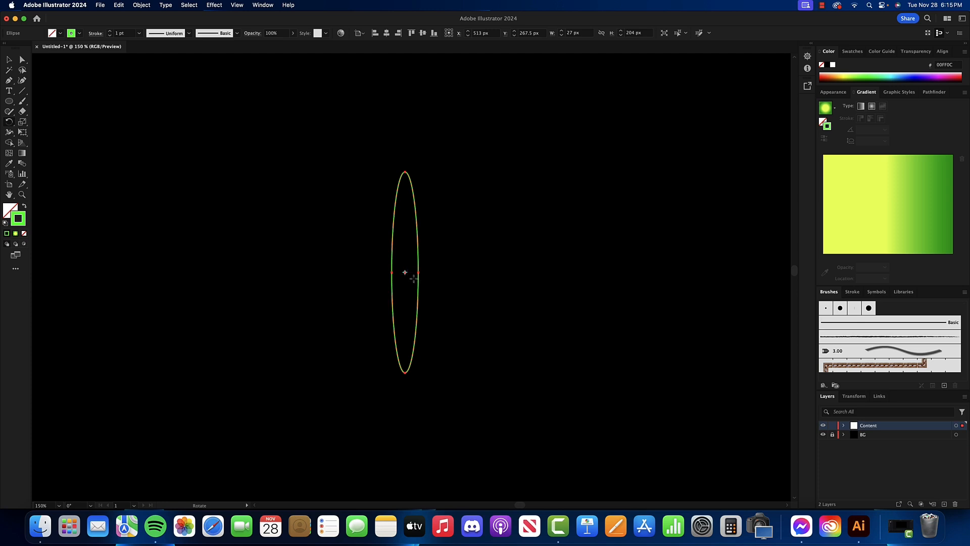
left_click(22, 195)
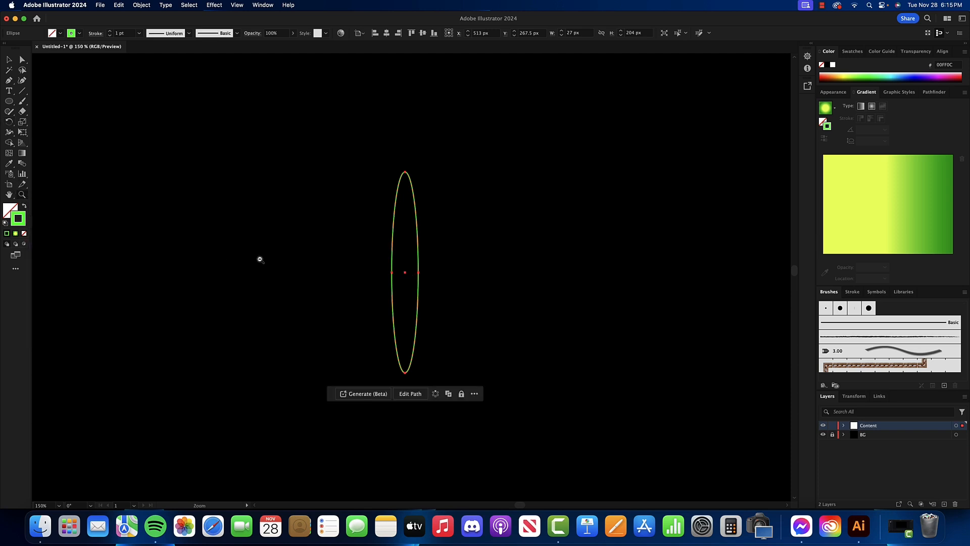
left_click(340, 267, "alt")
left_click(409, 282, "alt")
key("space")
left_click_drag(444, 284, 400, 185)
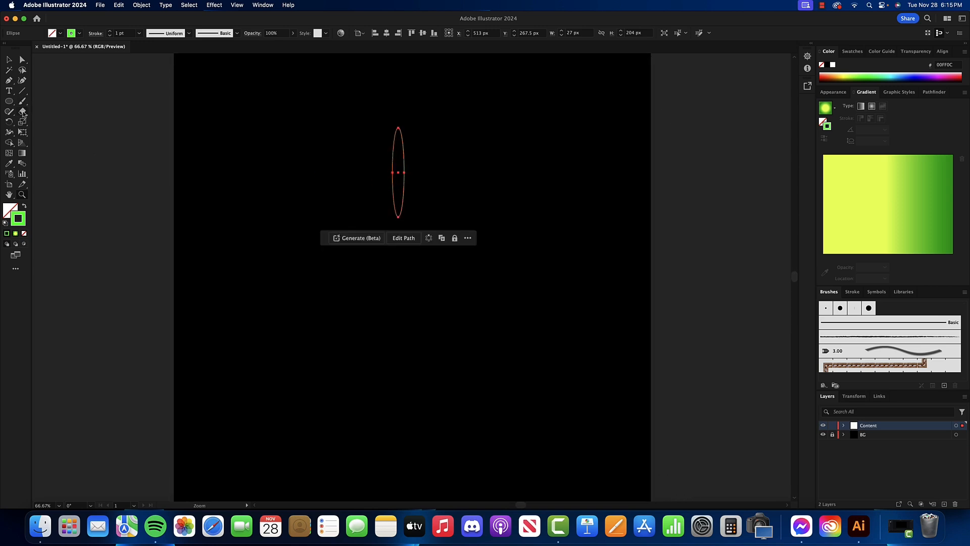
Create a copy of the ellipse rotated 16° about a point at its bottom end.
left_click(14, 121)
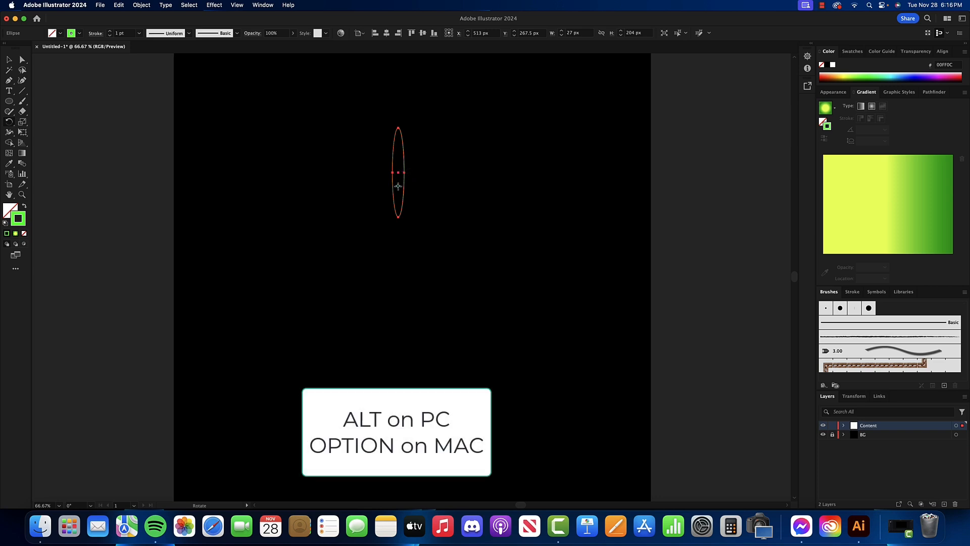
left_click(398, 217, "alt")
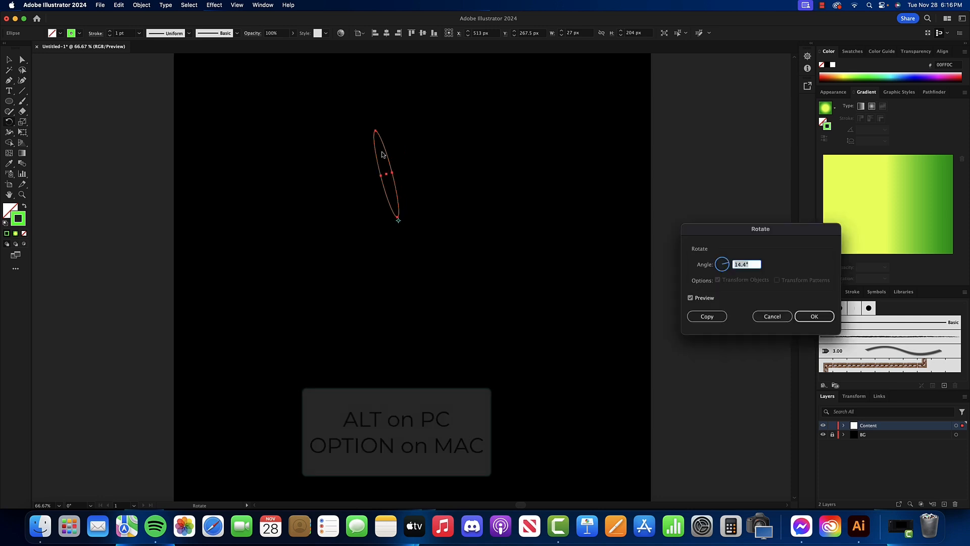
left_click_drag(709, 229, 549, 205)
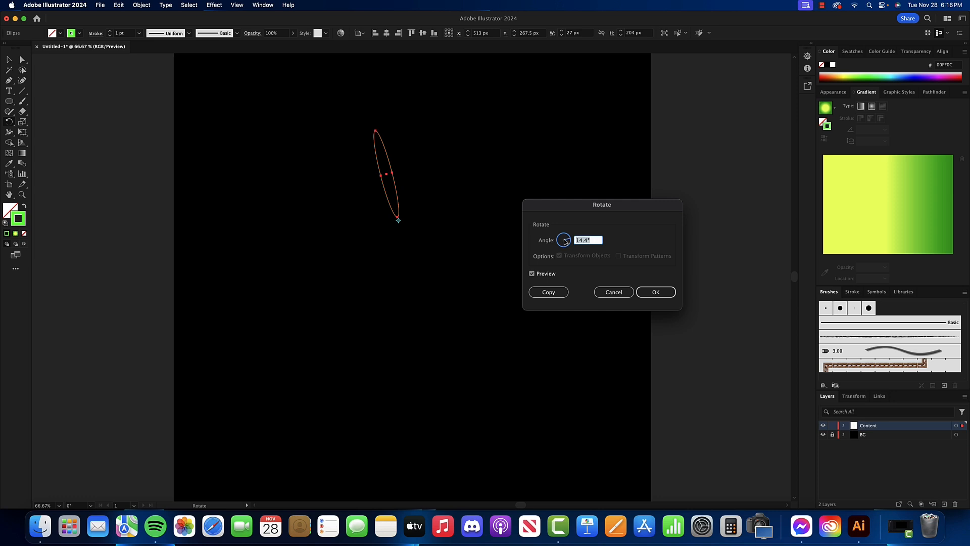
type("74")
left_click_drag(564, 239, 566, 235)
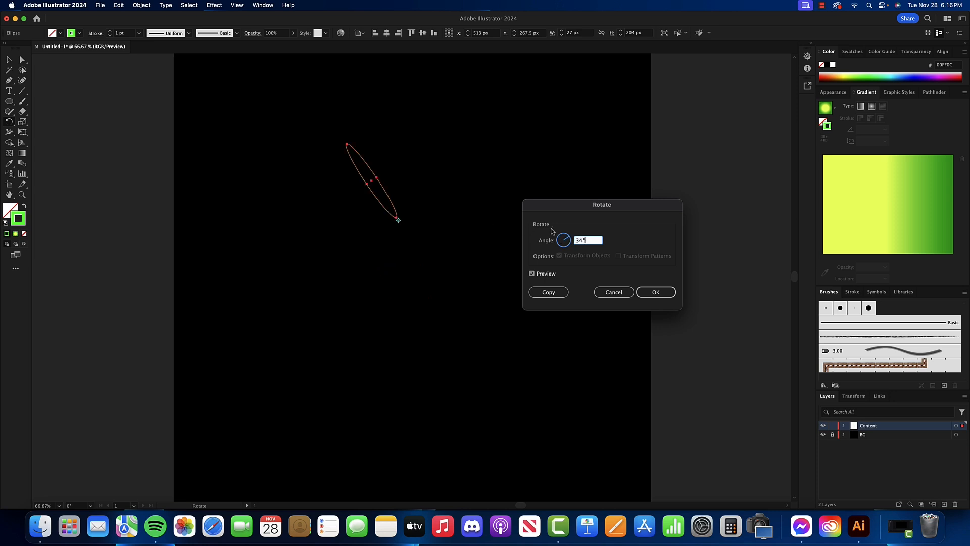
left_click_drag(569, 242, 568, 241)
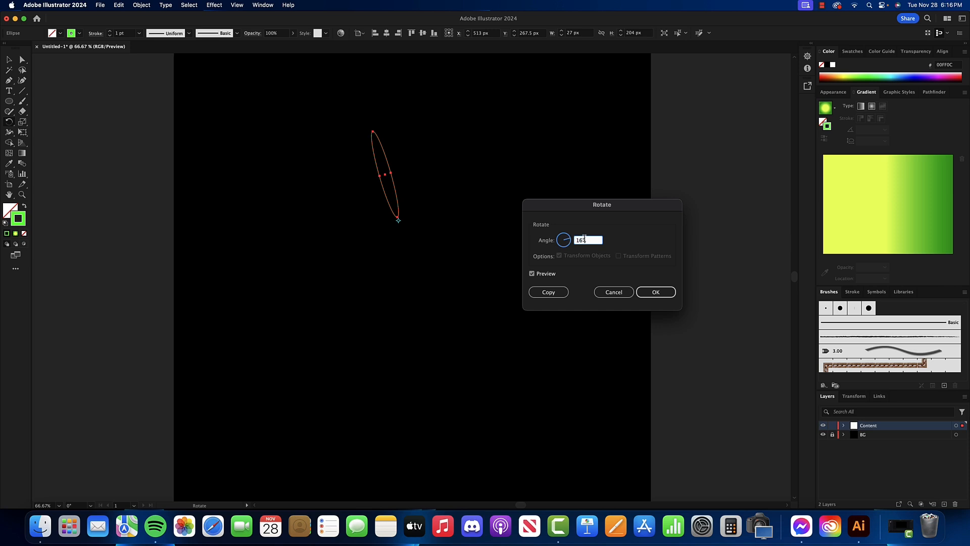
left_click(550, 291)
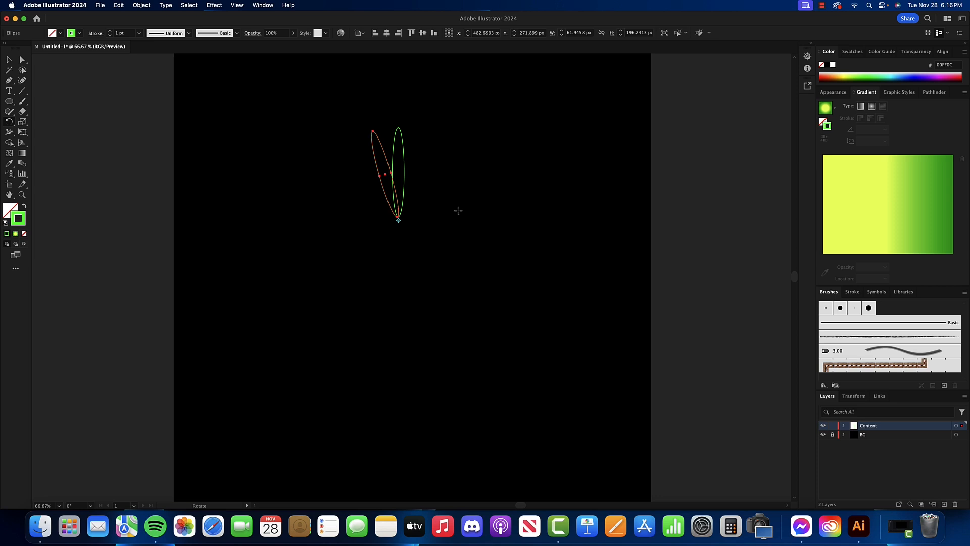
Repeat the 16° rotated copy until the ellipses go all the way around the circle, and deselect.
key("super+d")
key("super+d")
key("super+d")
key("super+d")
key("super+d")
key("super+d")
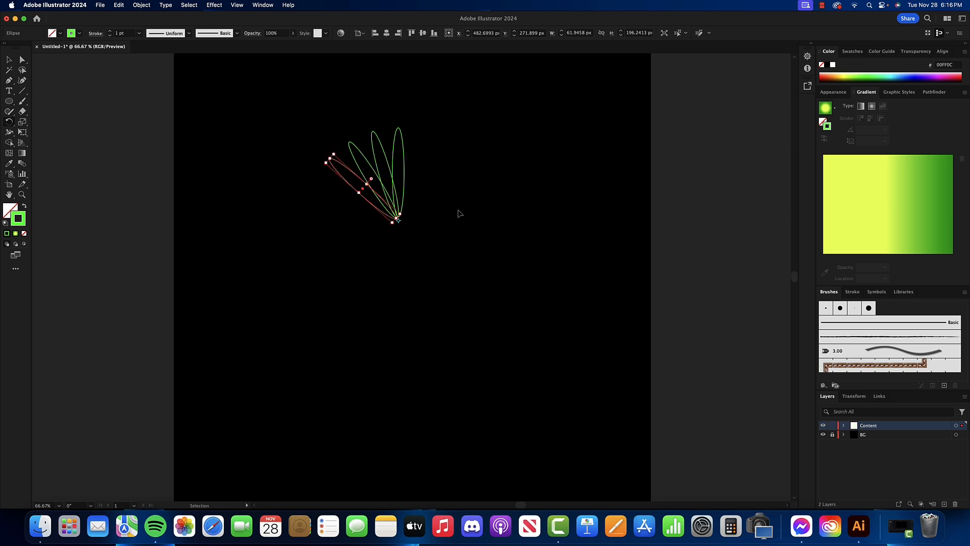
key("super+d")
key("super+d")
key("super+d")
key("super+d")
key("super+d")
key("super+d")
key("super+d")
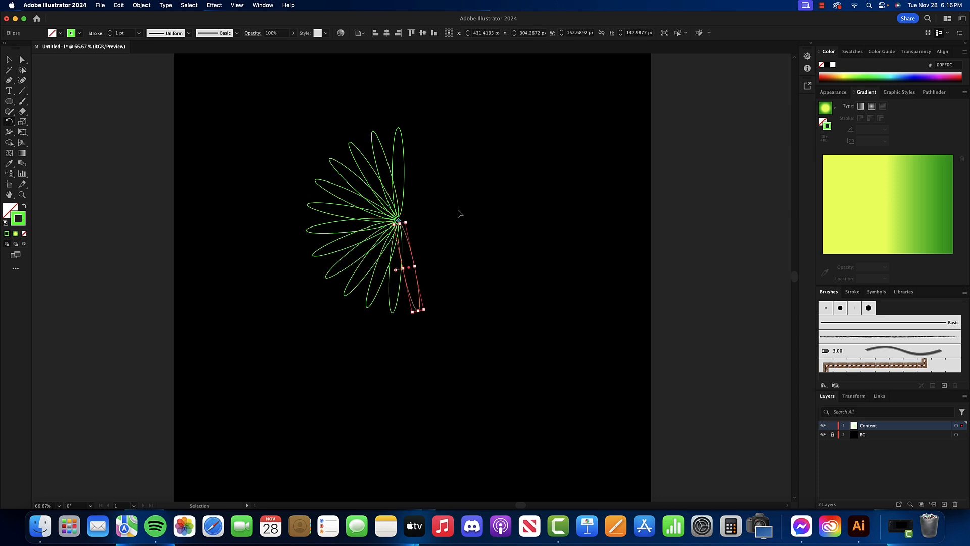
key("super+d")
key("super+d")
key("super+d")
key("super+d")
key("super+d")
key("super+d")
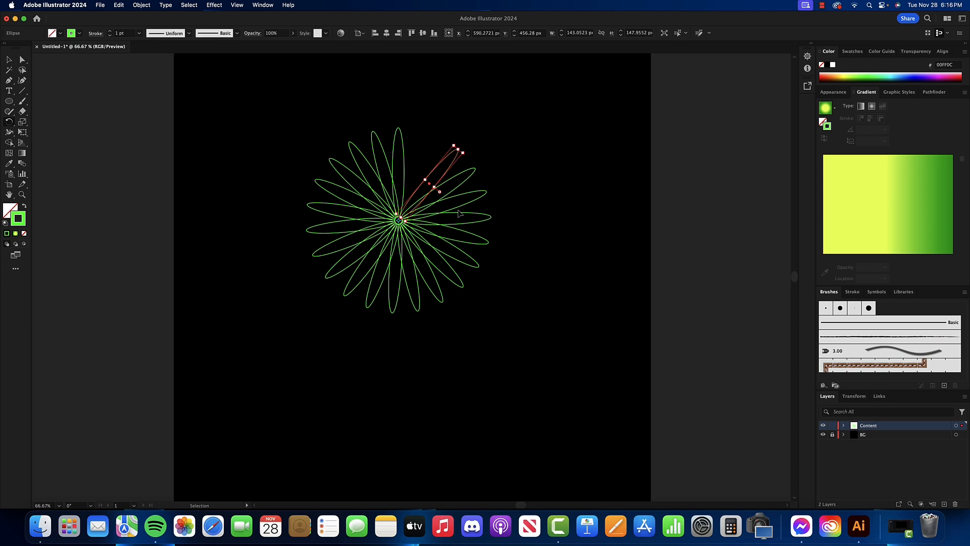
left_click_drag(460, 213, 442, 199)
left_click(8, 60)
left_click(260, 151)
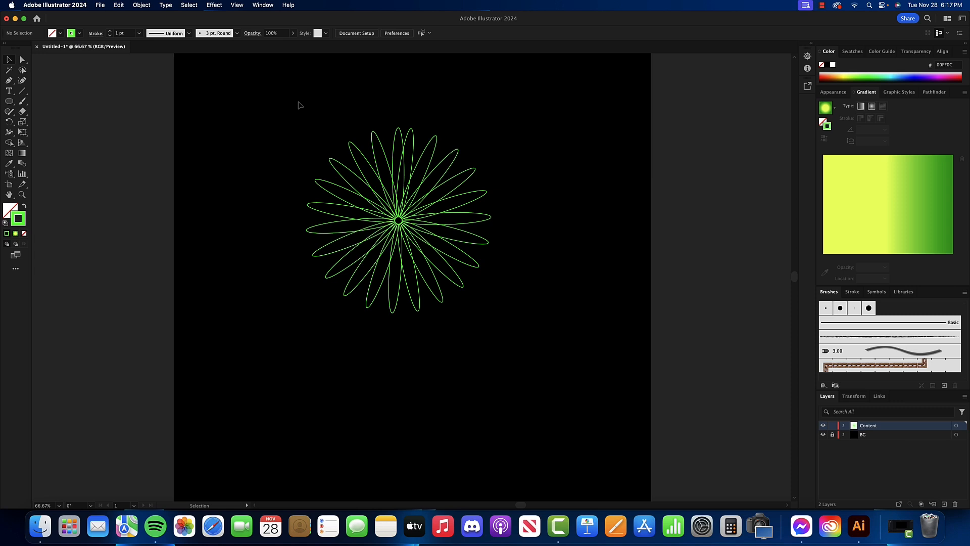
Delete the last ellipse copy that overlaps the first one, and clear the rest of the radial pattern.
left_click(412, 129)
left_click(420, 125)
left_click_drag(251, 107, 590, 361)
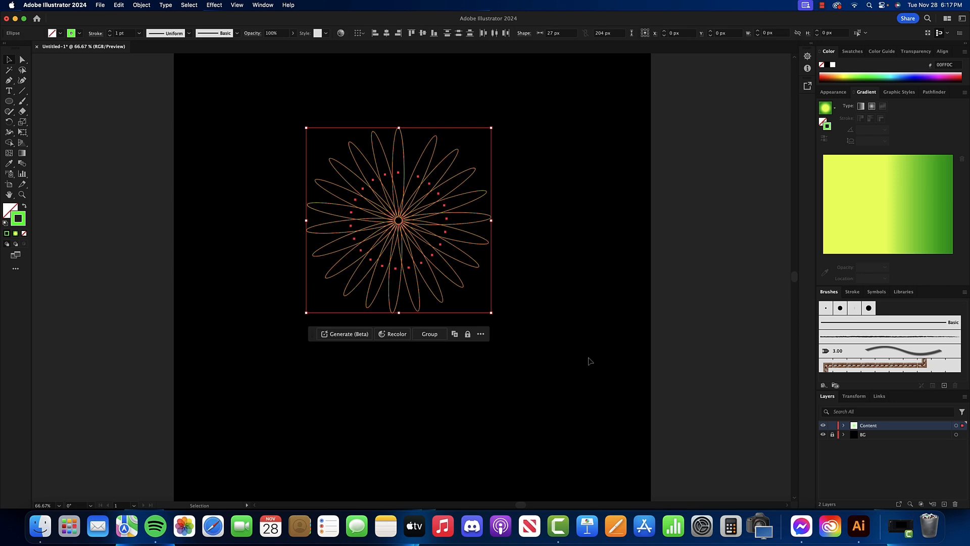
key("Delete")
Draw a circle about 266 px in diameter and move it to the middle of the artboard.
left_click(9, 102)
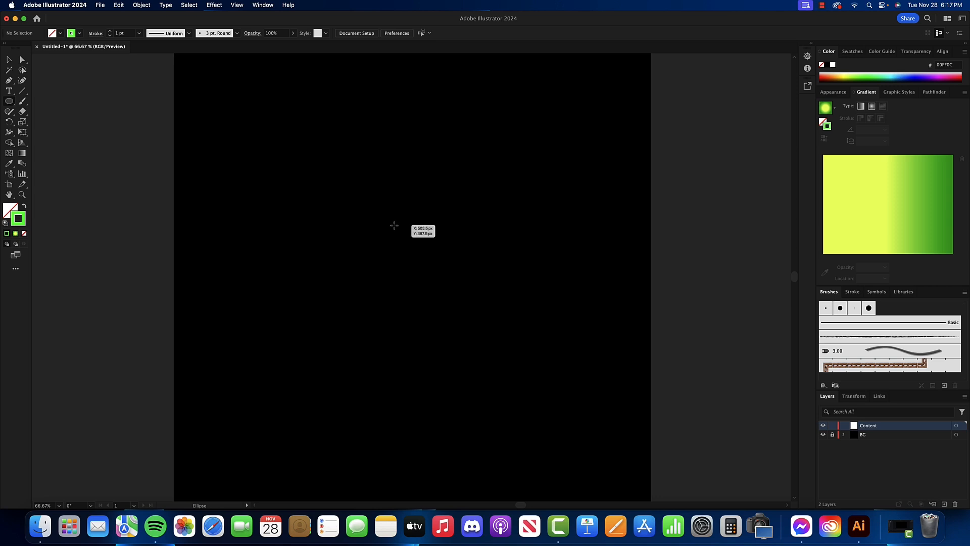
left_click_drag(403, 143, 520, 233)
left_click(10, 59)
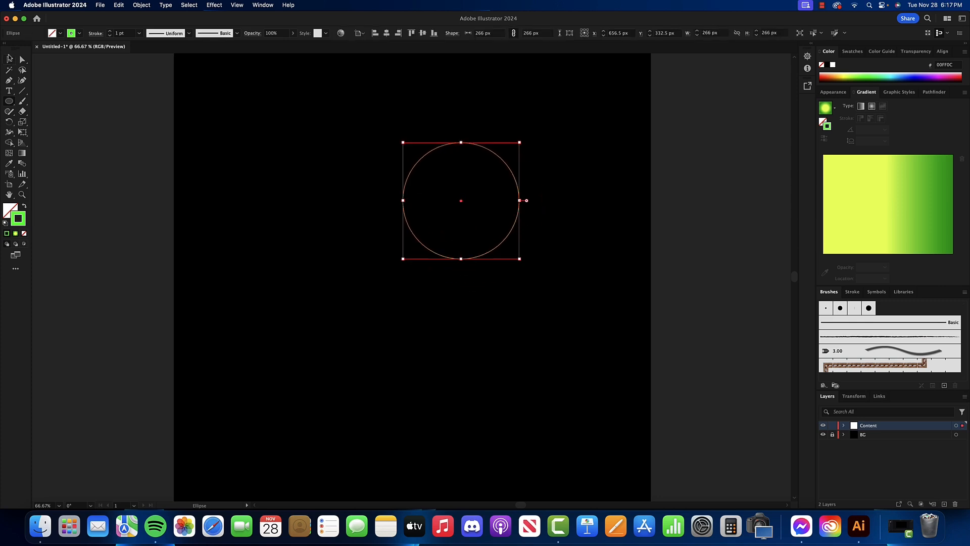
left_click_drag(493, 156, 427, 238)
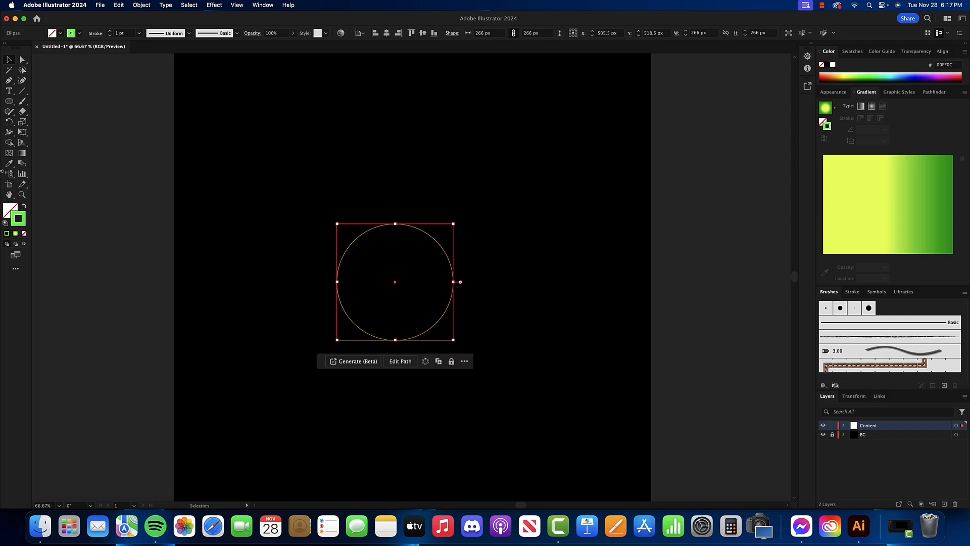
Swap the circle's fill and stroke, and move the circle slightly upward.
left_click(23, 205)
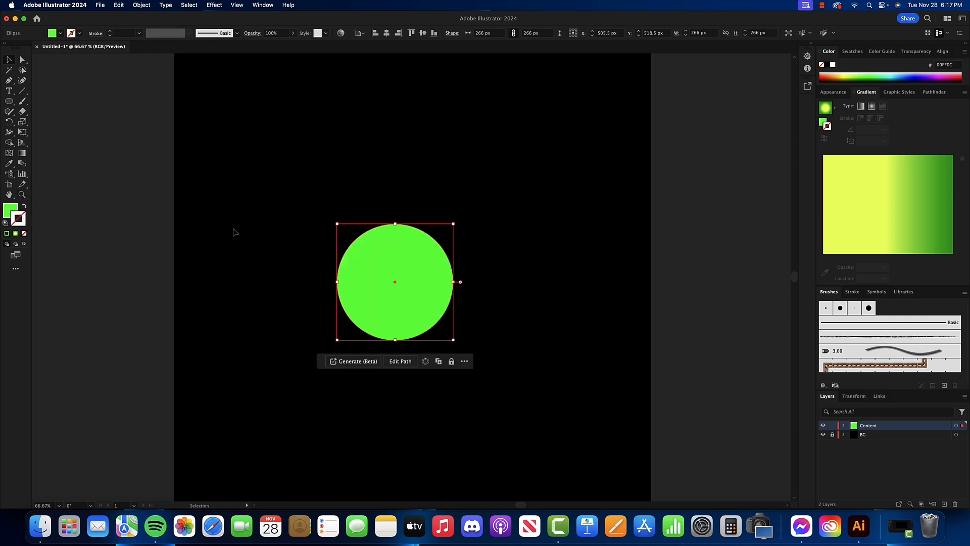
left_click(355, 234)
left_click_drag(398, 264, 401, 251)
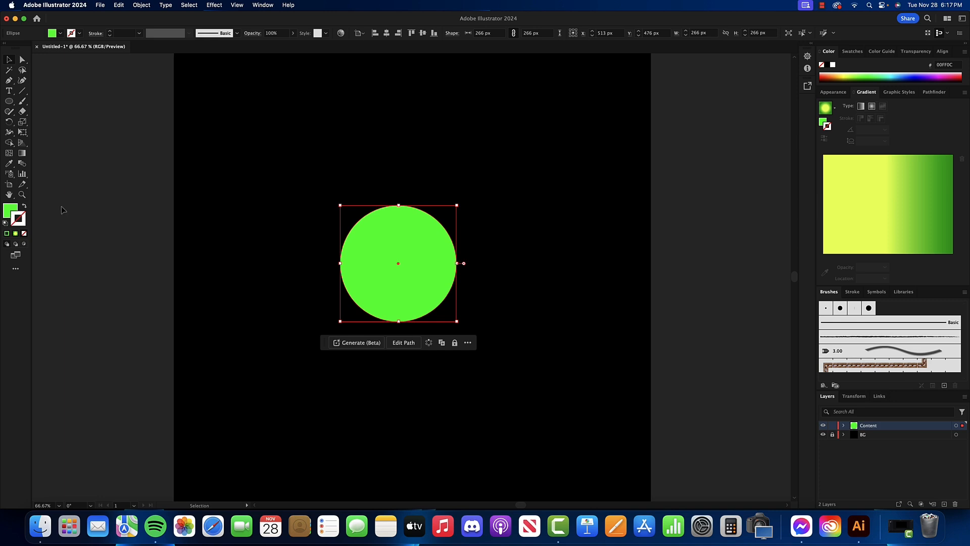
Set the circle's fill to dark green 008900 and deselect it.
double_click(10, 209)
left_click_drag(656, 228, 678, 228)
left_click(764, 180)
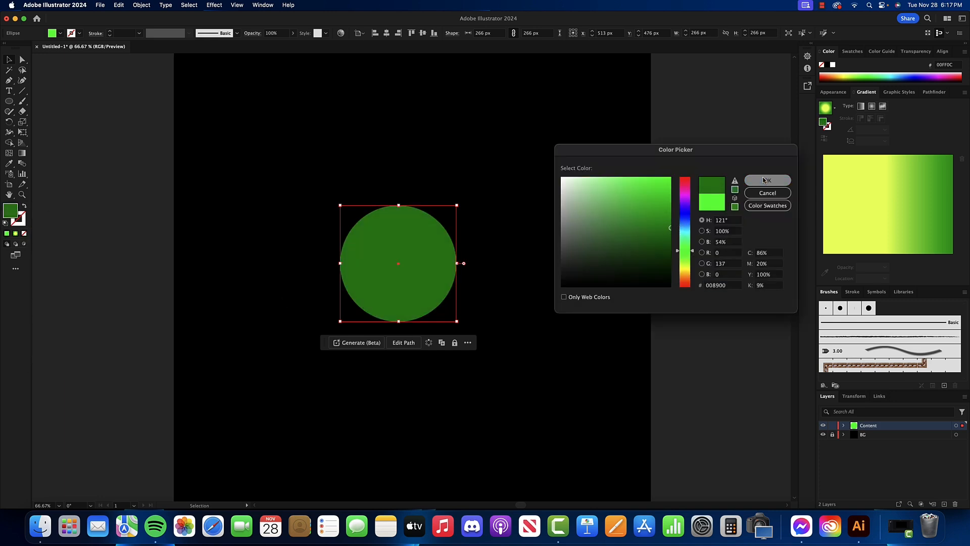
left_click(178, 210)
Draw a narrow vertical ellipse about 18 by 147 px above the circle with no fill and a dark green stroke.
left_click(10, 103)
left_click(24, 207)
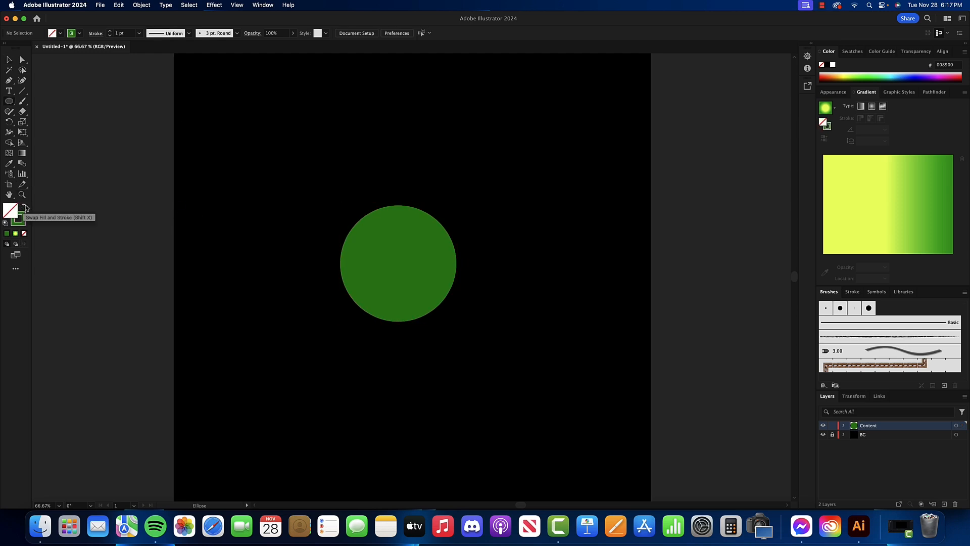
left_click_drag(395, 134, 403, 199)
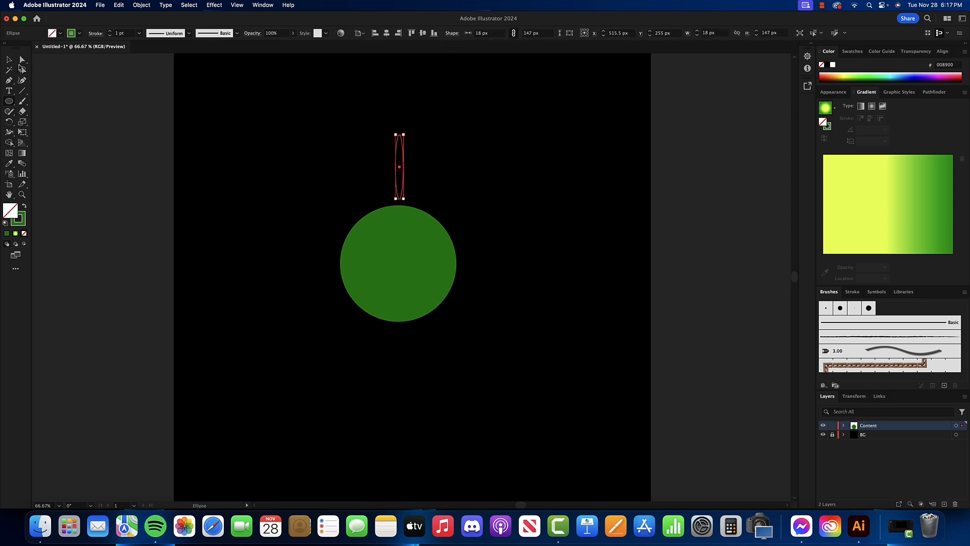
Align the ellipse and circle by their left edges, then by their horizontal centres, and deselect them.
key("v")
left_click(404, 248, "shift")
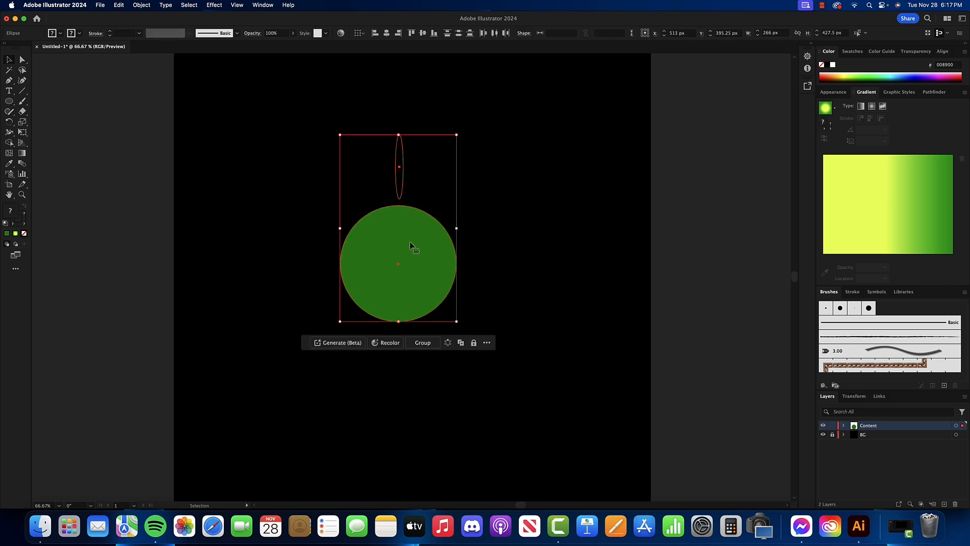
left_click(936, 54)
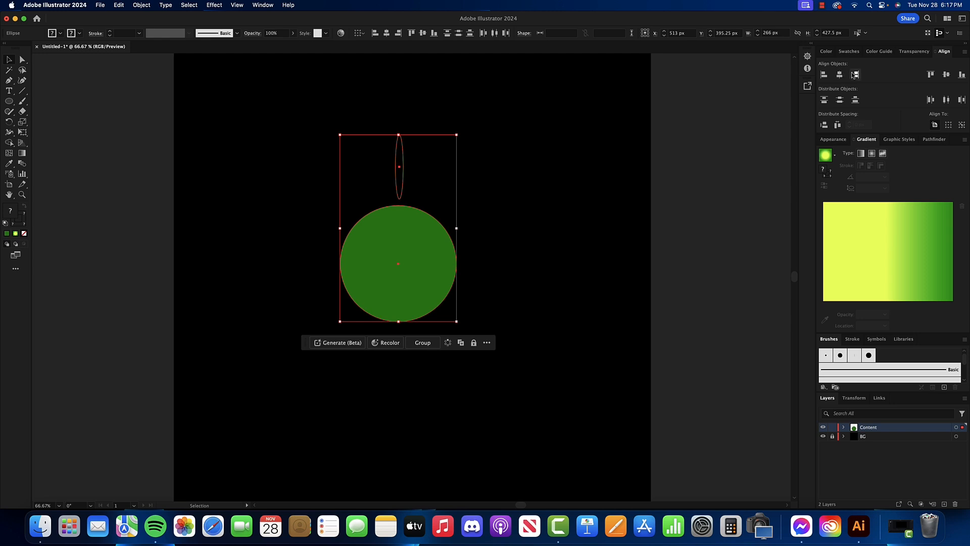
left_click(823, 75)
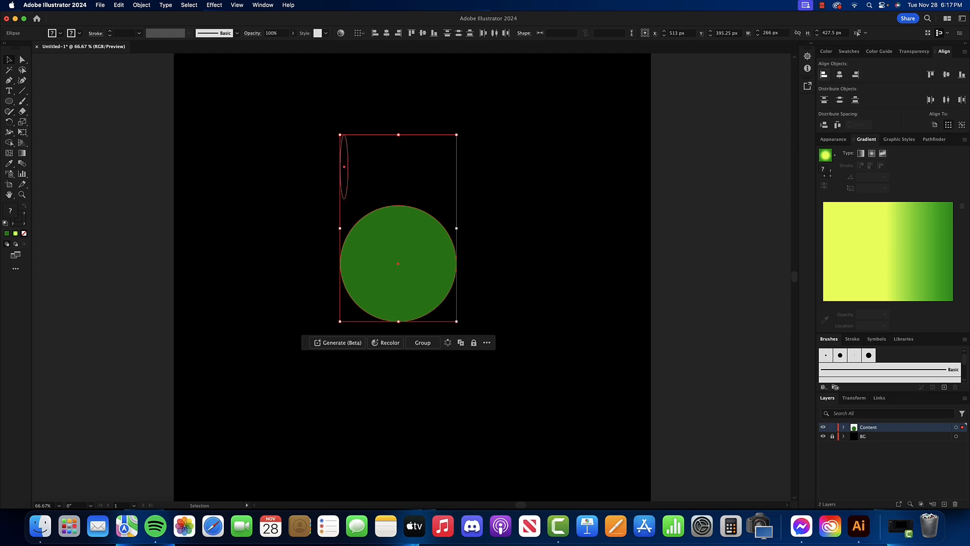
left_click(839, 75)
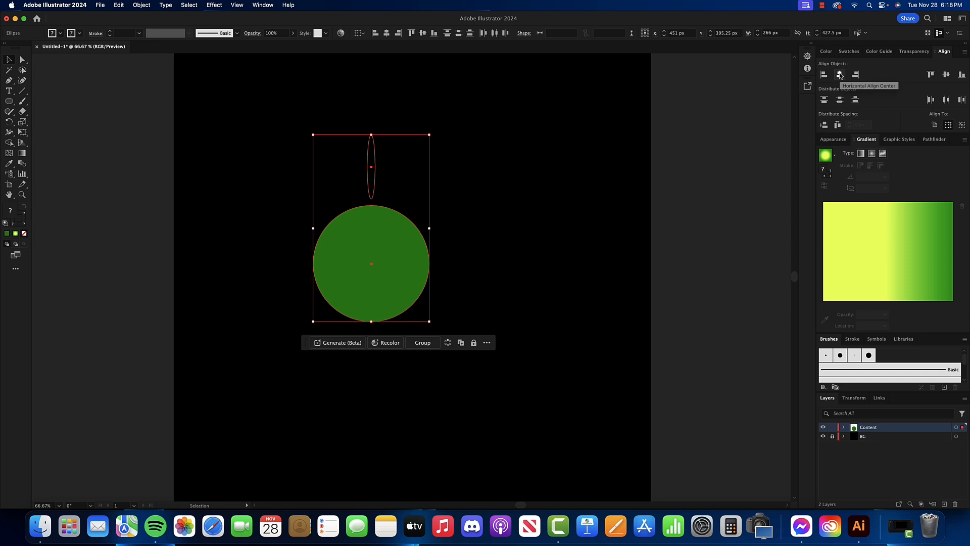
left_click(505, 207)
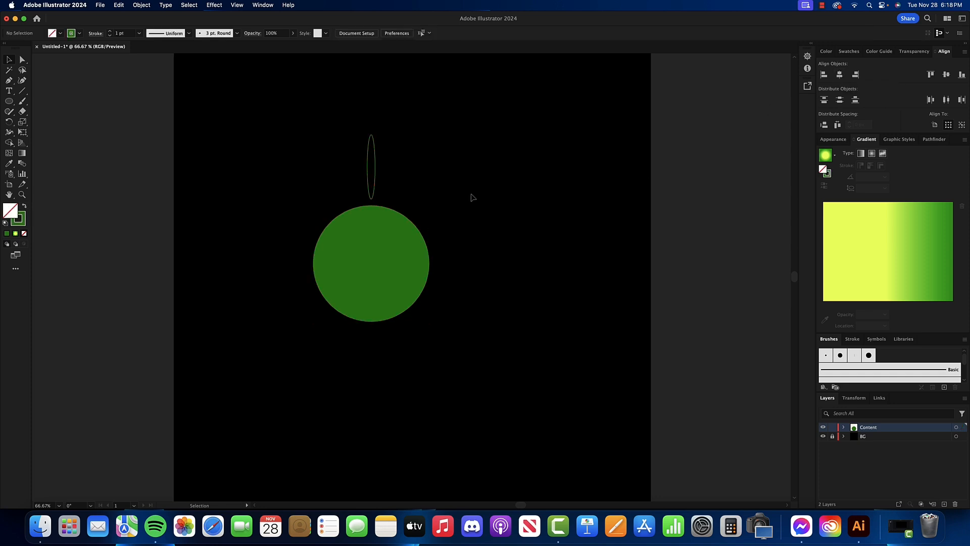
Create a copy of the narrow ellipse rotated by 360/35 degrees about the circle's centre.
left_click(375, 168)
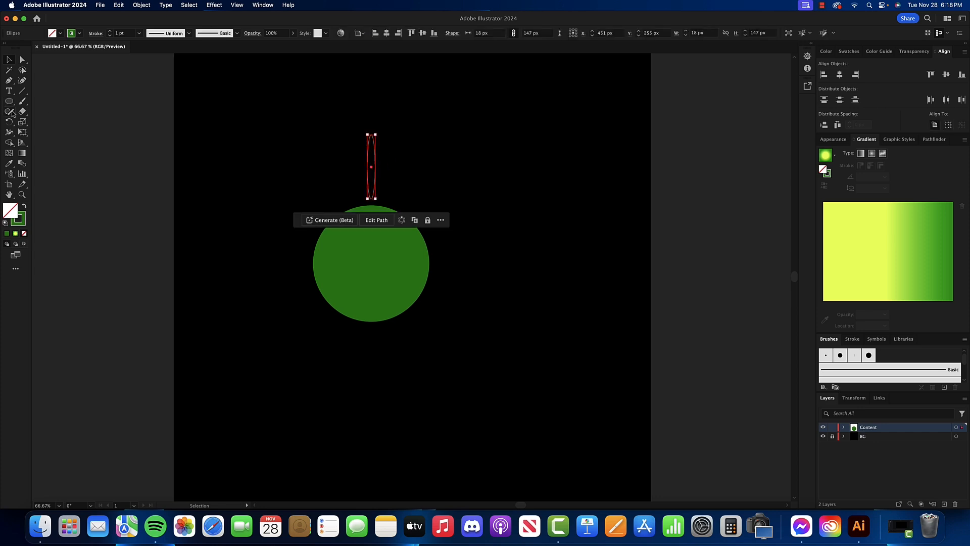
left_click(9, 122)
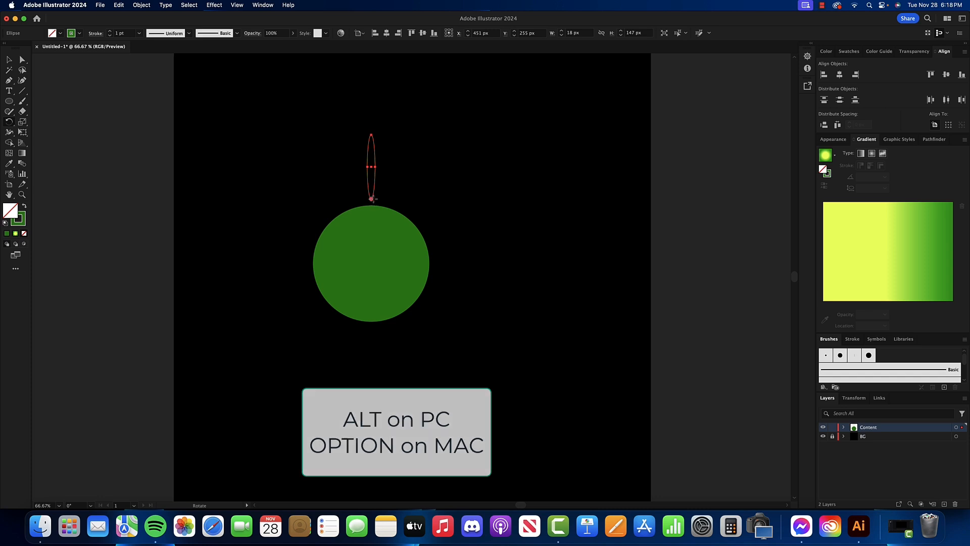
left_click(372, 264, "alt")
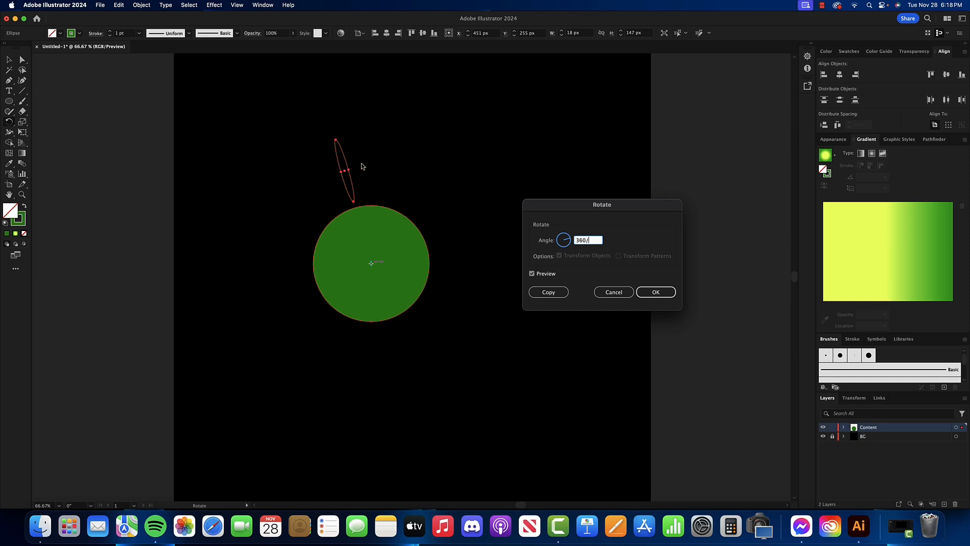
type("35")
left_click(549, 292)
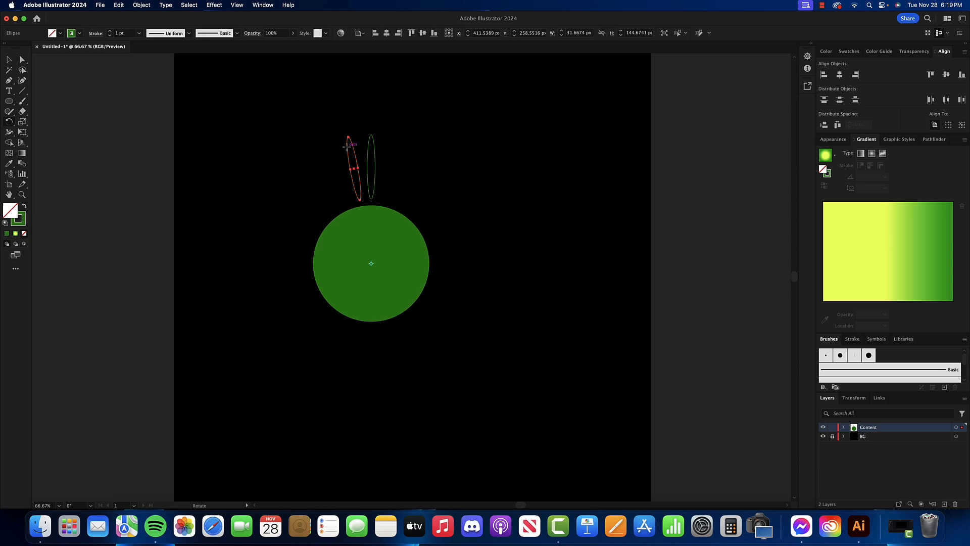
Repeat the rotated copy until the narrow ellipses form a full ring around the circle, and deselect.
key("super+d")
key("super+d")
key("super+d")
key("super+d")
key("super+d")
key("super+d")
key("super+d")
key("super+d")
key("super+d")
key("super+d")
key("super+d")
key("super+d")
key("super+d")
key("super+d")
key("super+d")
key("super+d")
key("super+d")
key("super+d")
key("super+d")
key("super+d")
key("super+d")
key("super+d")
key("super+d")
key("super+d")
key("super+d")
key("super+d")
key("super+d")
key("super+d")
key("super+d")
key("super+d")
key("super+d")
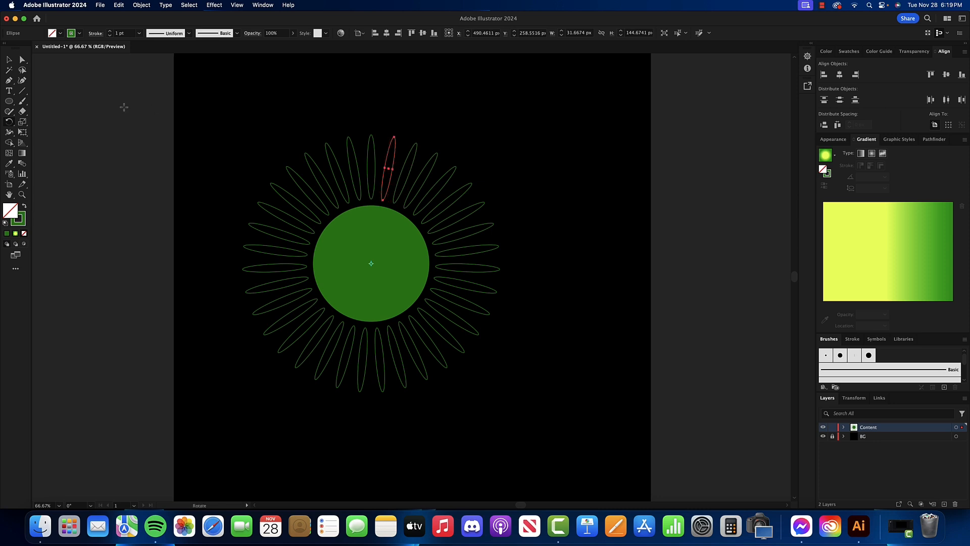
left_click(9, 61)
left_click(73, 122)
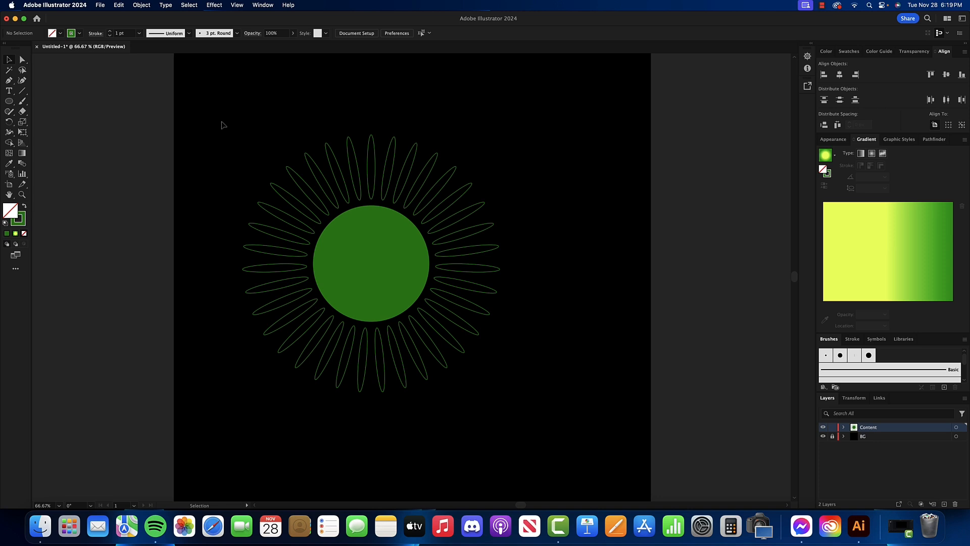
Move the whole flower about 72 px right and 47 px up, and deselect it.
left_click_drag(397, 243, 571, 448)
left_click_drag(404, 285, 432, 263)
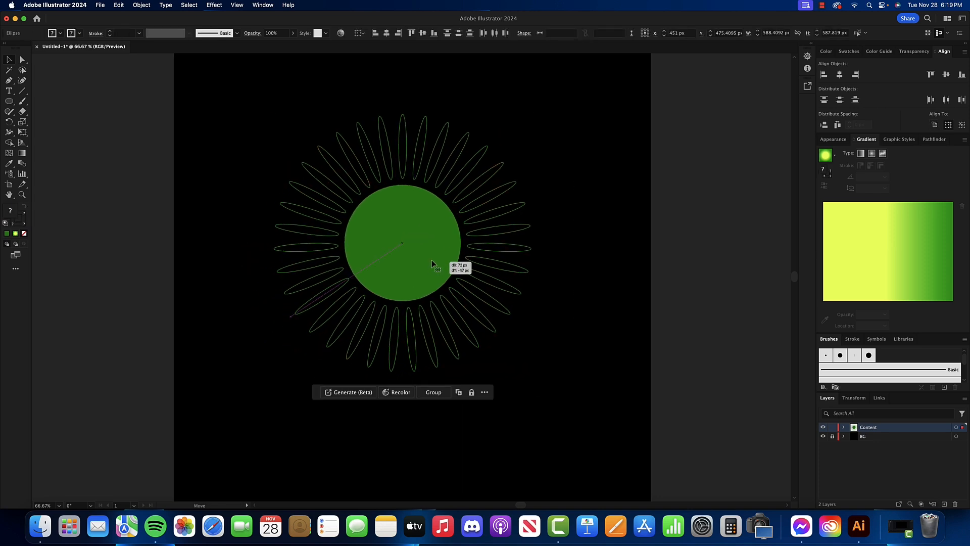
left_click(559, 276)
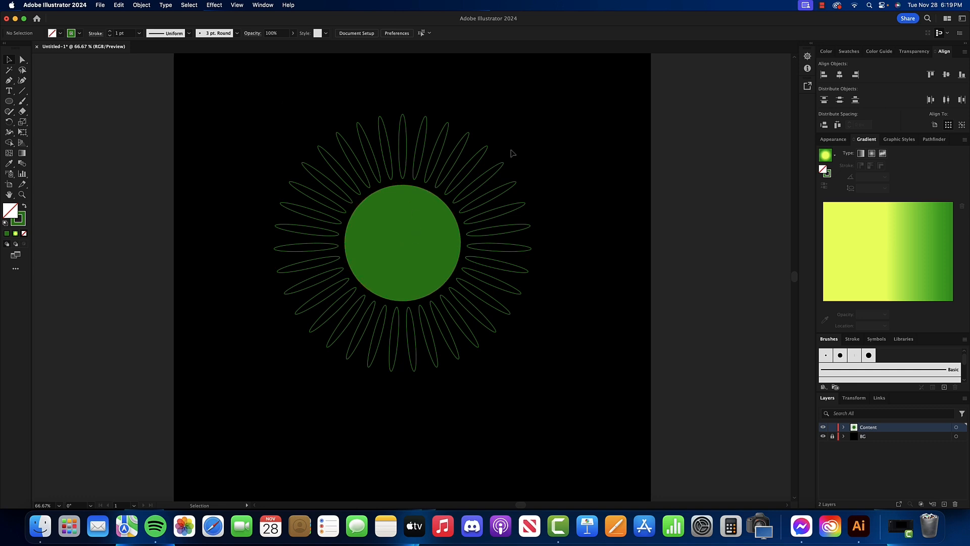
Group the circle with all its petals, fill the group with the yellow-green radial gradient, and deselect it.
left_click_drag(248, 104, 611, 452)
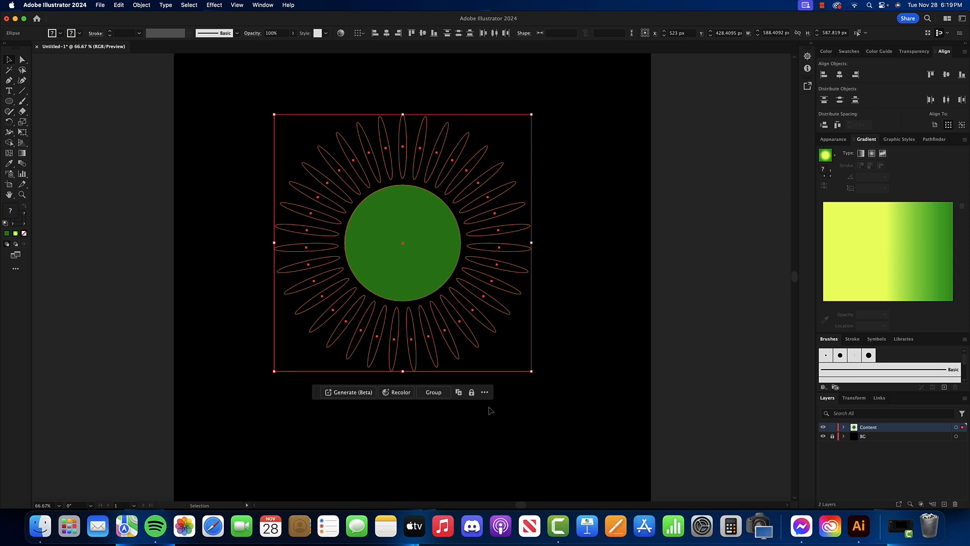
left_click(440, 395)
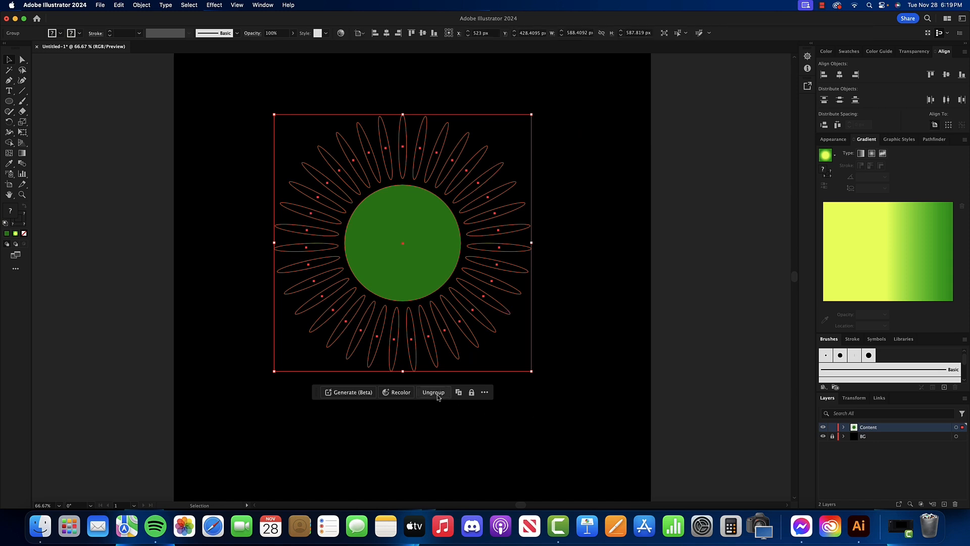
left_click(871, 154)
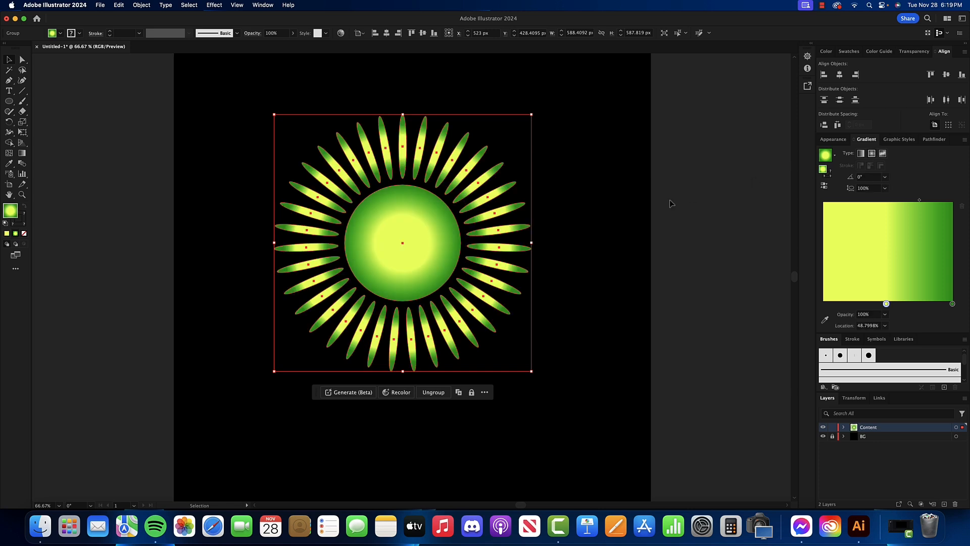
left_click(185, 142)
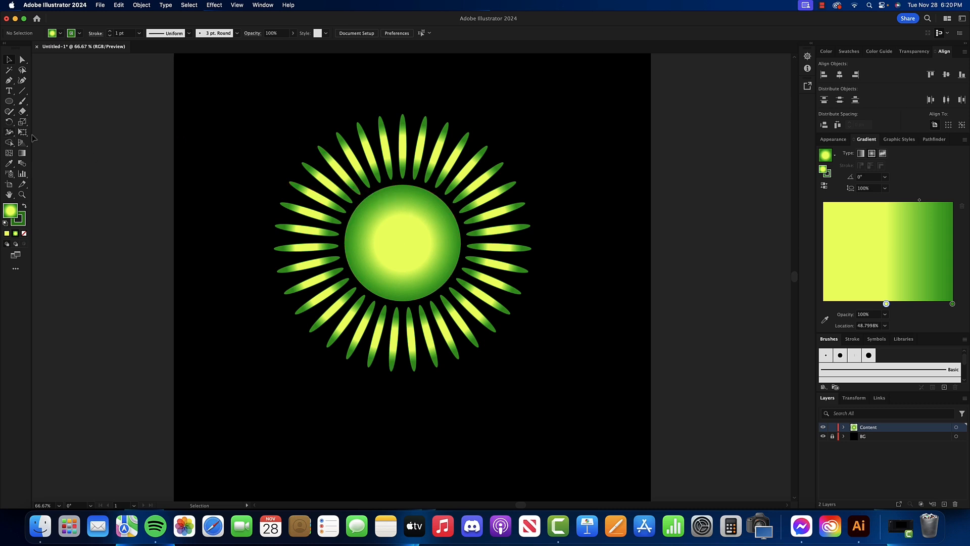
Delete the gradient flower group and set the fill to none.
left_click_drag(262, 109, 638, 392)
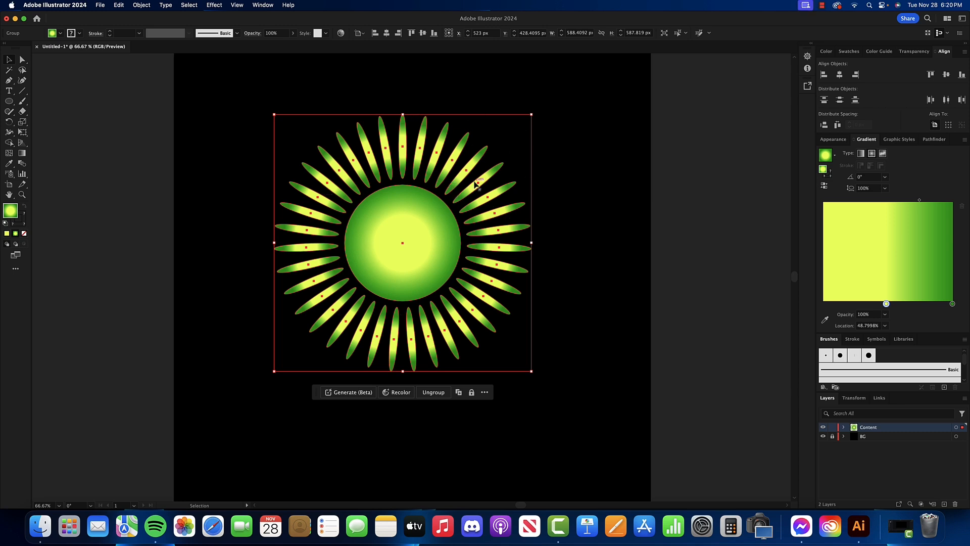
key("Delete")
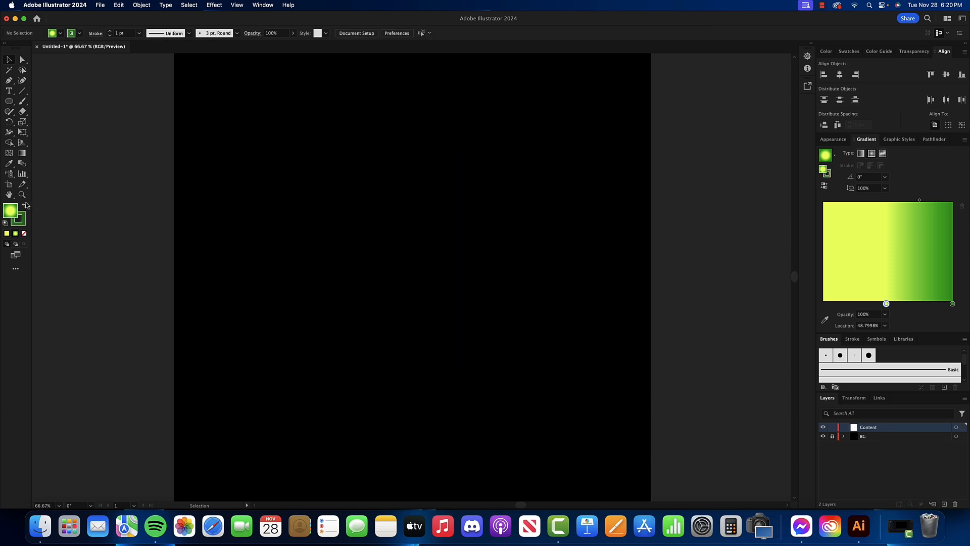
left_click(24, 233)
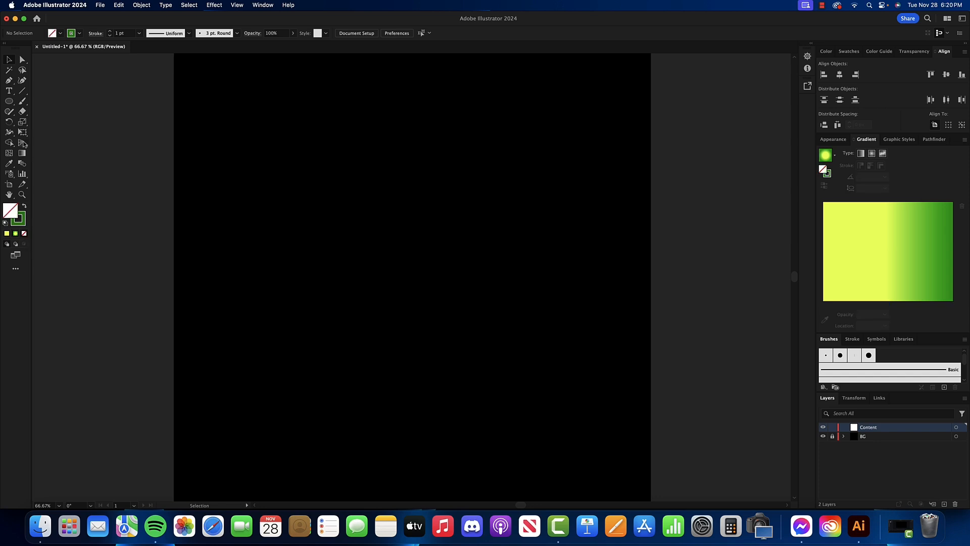
left_click(10, 102)
left_click_drag(399, 143, 406, 220)
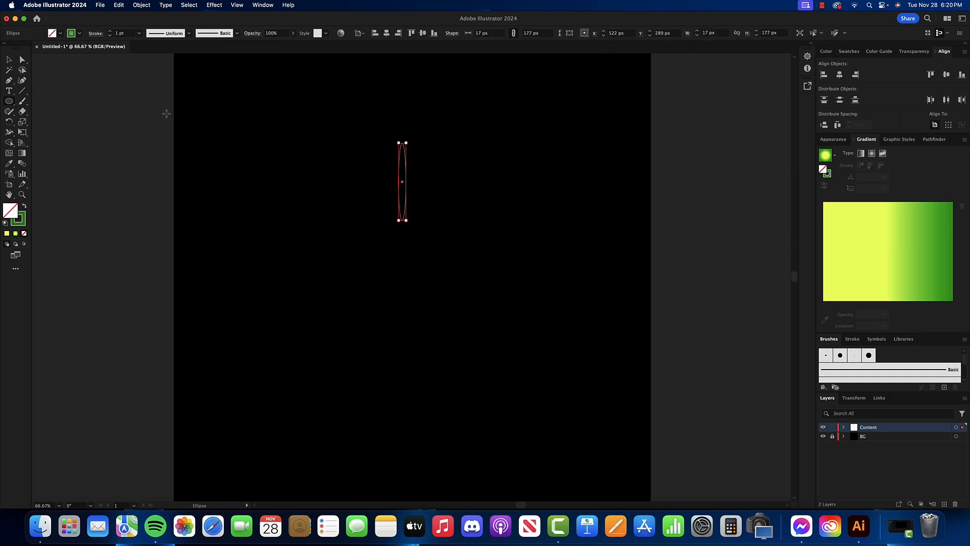
key("super+z")
Draw an unfilled rectangle about 78 by 102 px in the upper middle of the artboard.
left_click(7, 103)
left_click(60, 105)
left_click_drag(393, 165, 428, 211)
left_click(13, 61)
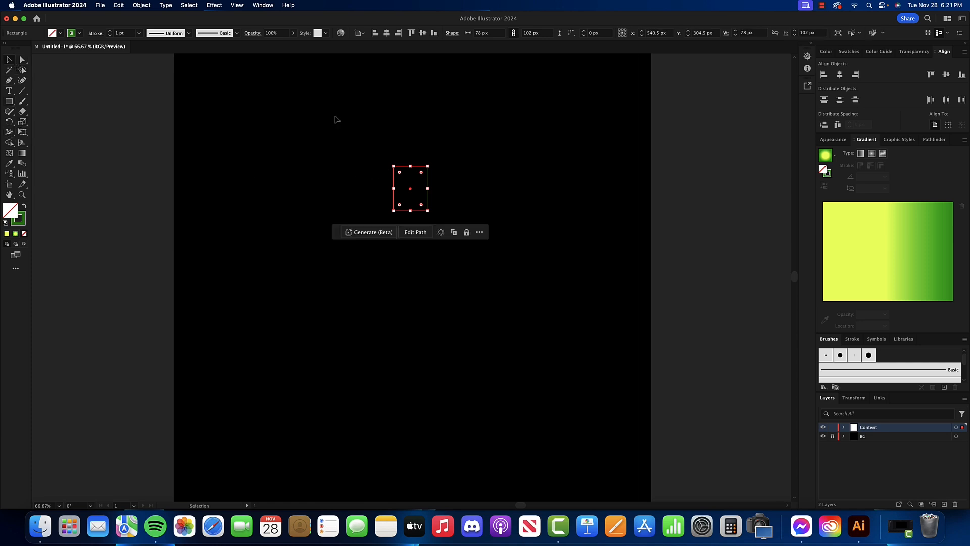
Create a copy of the rectangle rotated 12° about the midpoint of its lower edge.
left_click(419, 161)
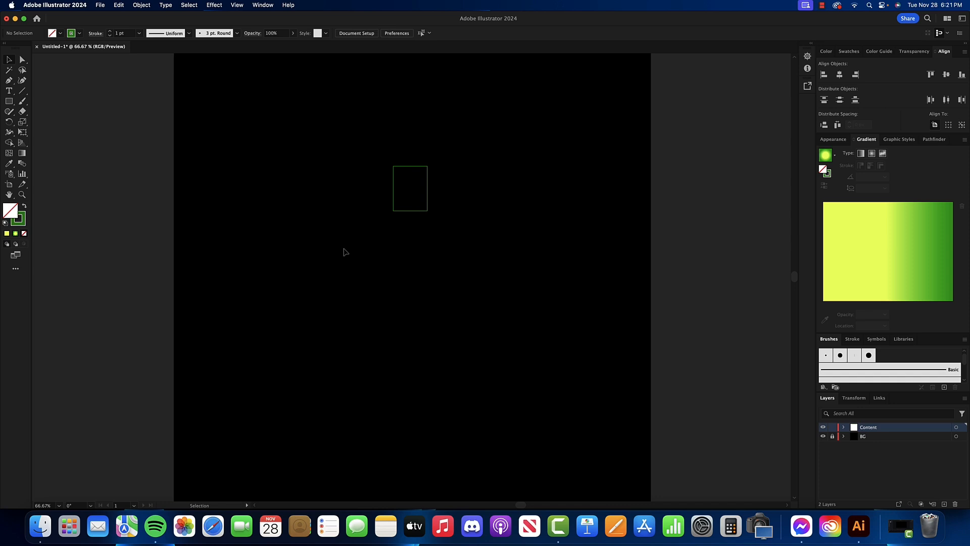
left_click_drag(360, 130, 398, 164)
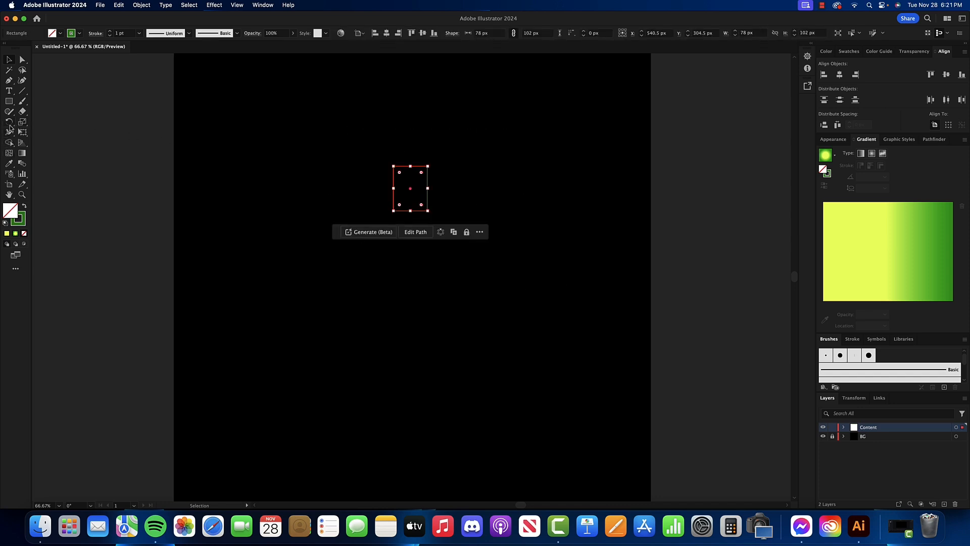
left_click(10, 125)
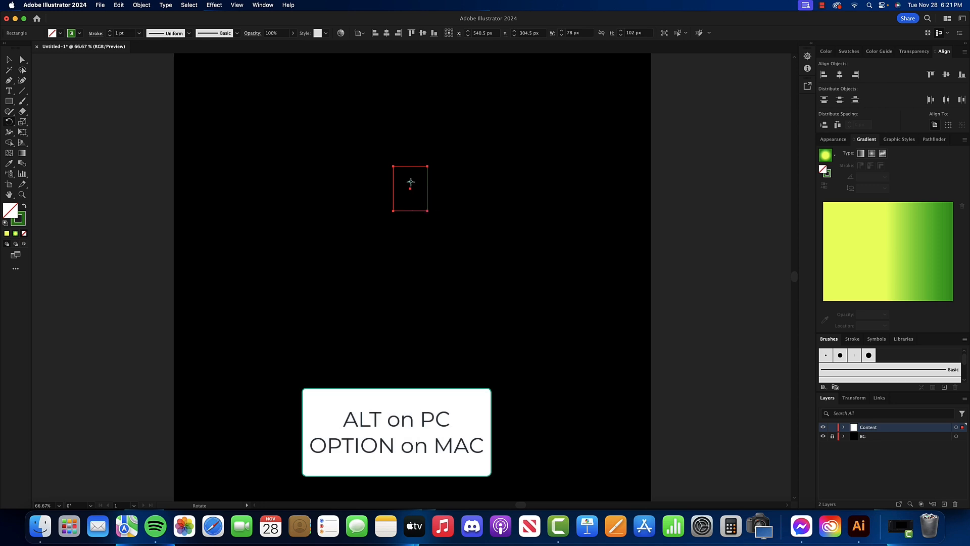
left_click(410, 210, "alt")
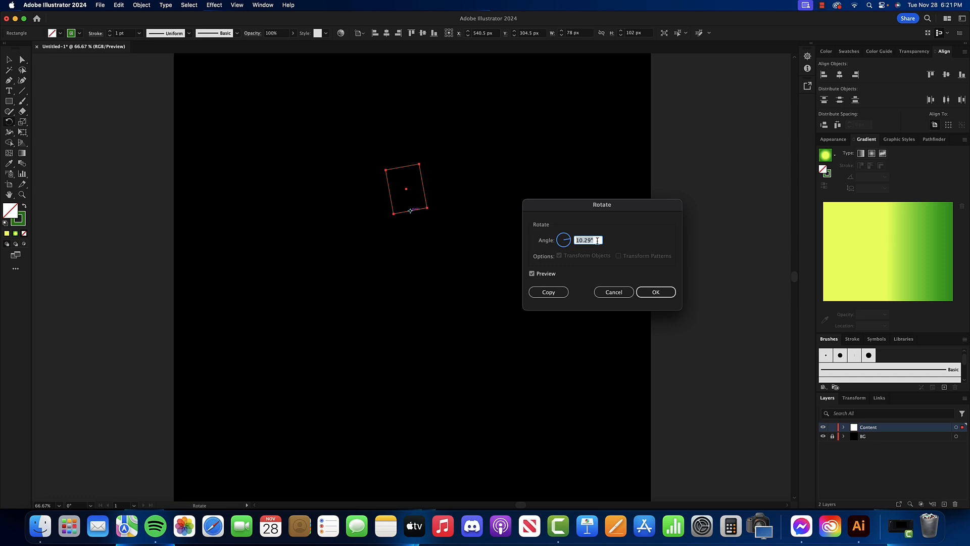
type("12")
left_click(548, 292)
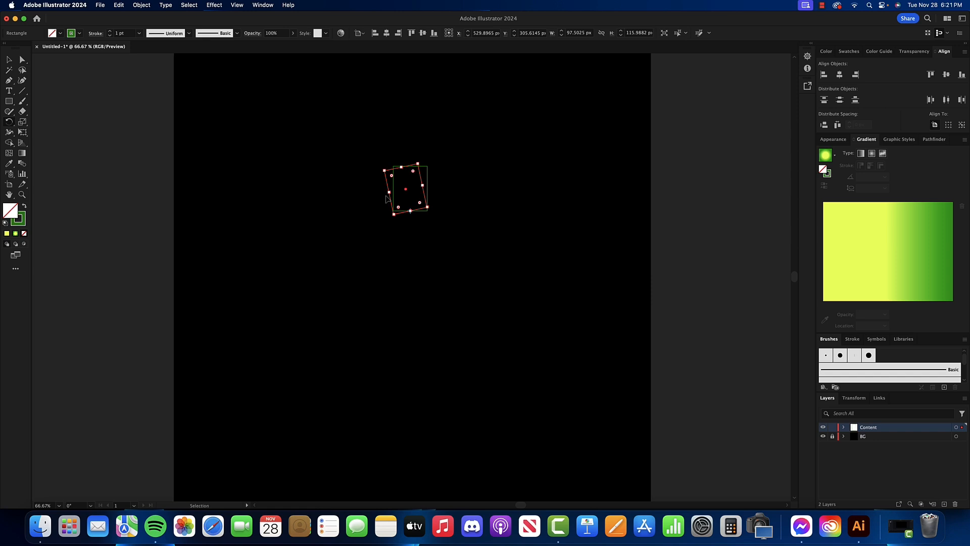
Repeat the rotated rectangle copy until the rectangles complete a full circle, and deselect everything.
key("super+d")
key("super+d")
key("super+d")
key("super+d")
key("super+d")
key("super+d")
key("super+d")
key("super+d")
key("super+d")
key("super+d")
key("super+d")
key("super+d")
key("super+d")
key("super+d")
key("super+d")
key("super+d")
key("super+d")
key("super+d")
key("super+d")
key("super+d")
key("super+d")
key("super+d")
key("super+d")
key("super+d")
key("super+d")
key("super+d")
key("super+d")
key("super+d")
key("super+d")
key("super+d")
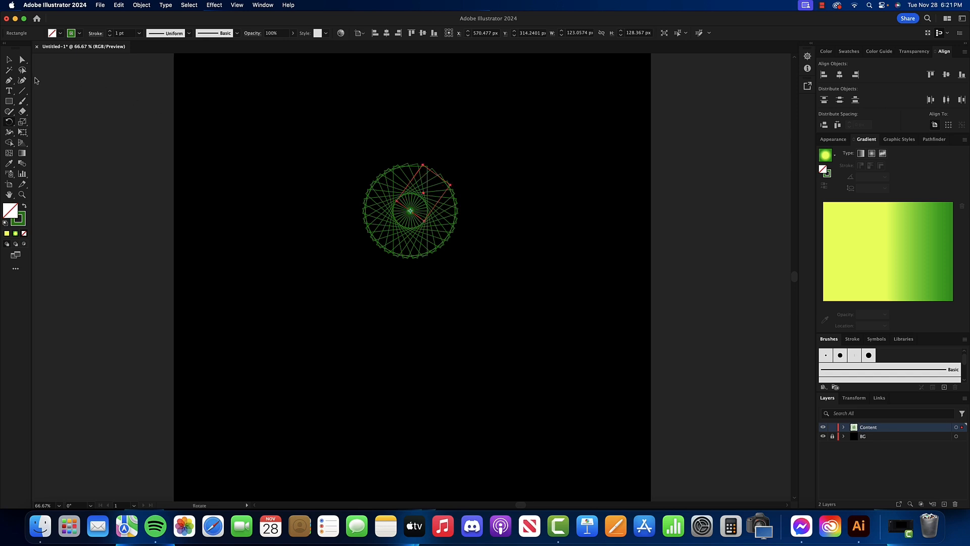
left_click(7, 61)
left_click(86, 125)
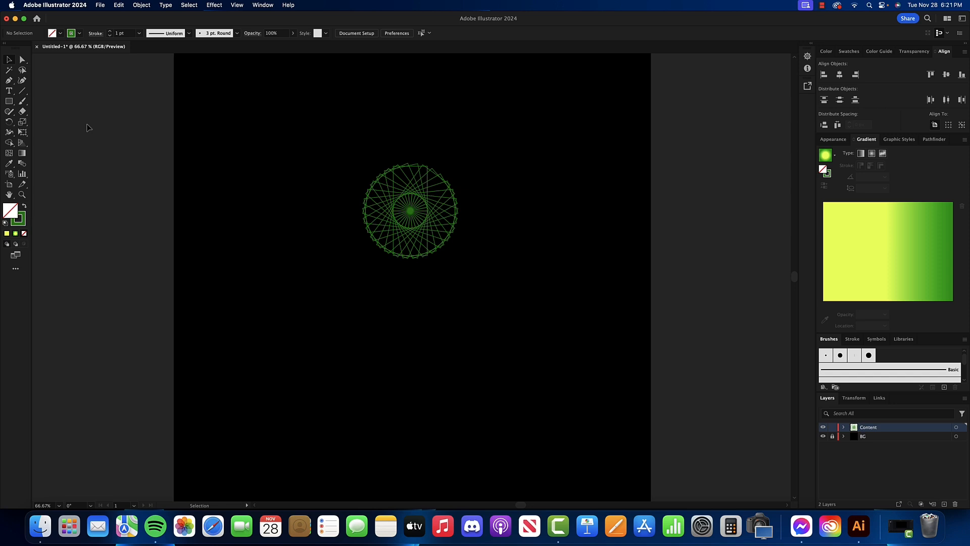
Delete two rectangles at the top of the radial pattern, and then the whole remaining pattern.
left_click(416, 170)
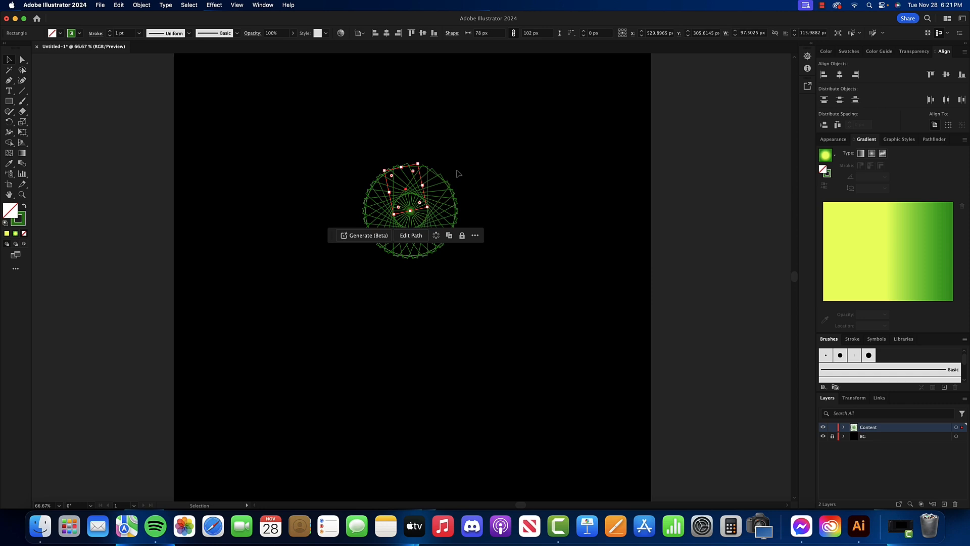
left_click(458, 173)
left_click(418, 166)
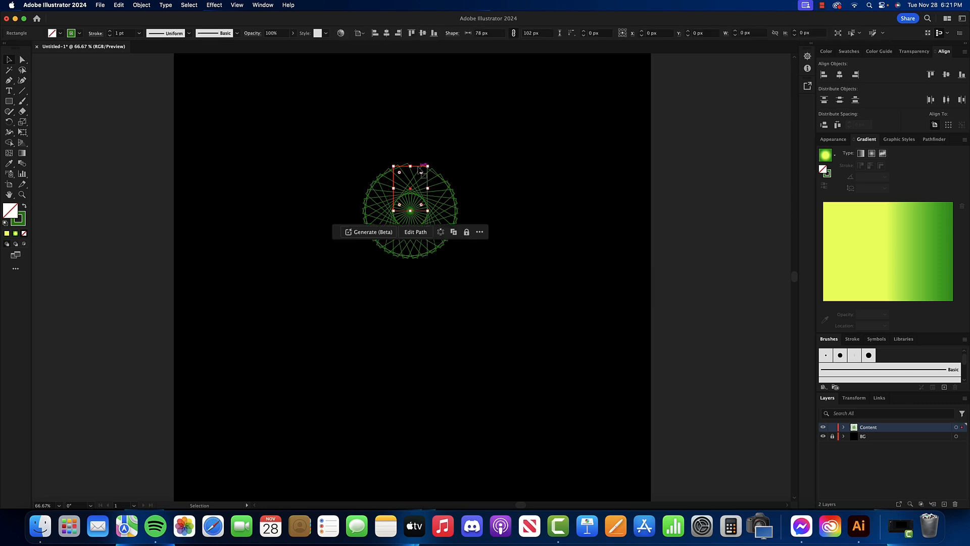
left_click(461, 166)
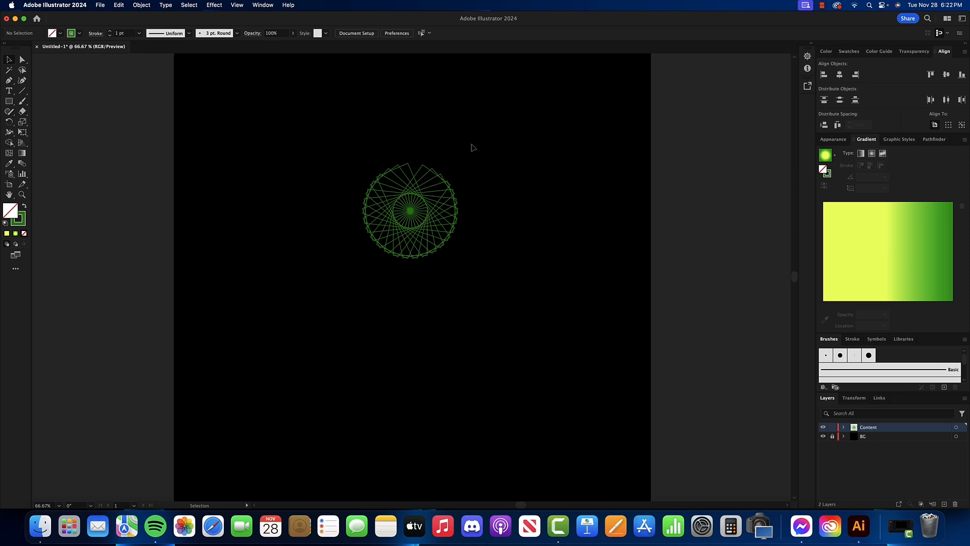
left_click_drag(473, 147, 348, 303)
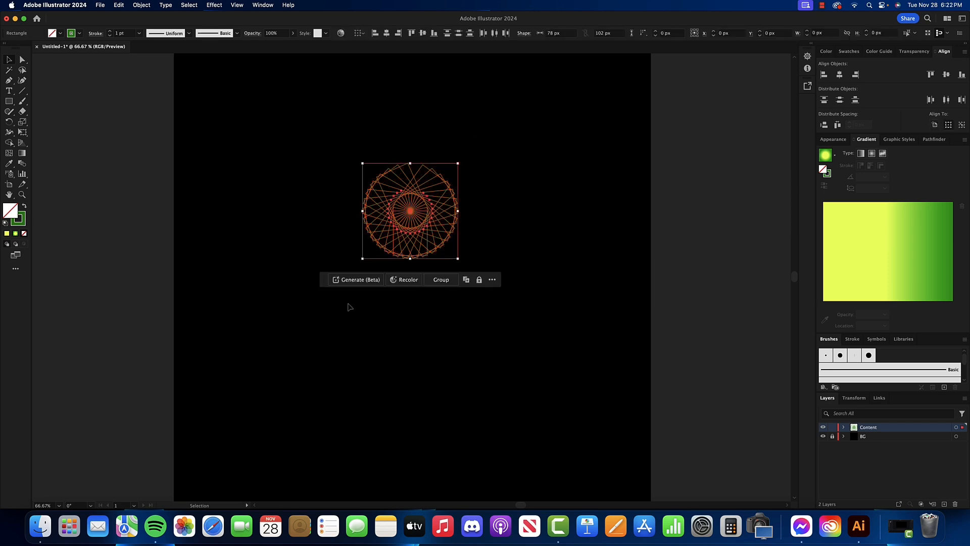
key("Delete")
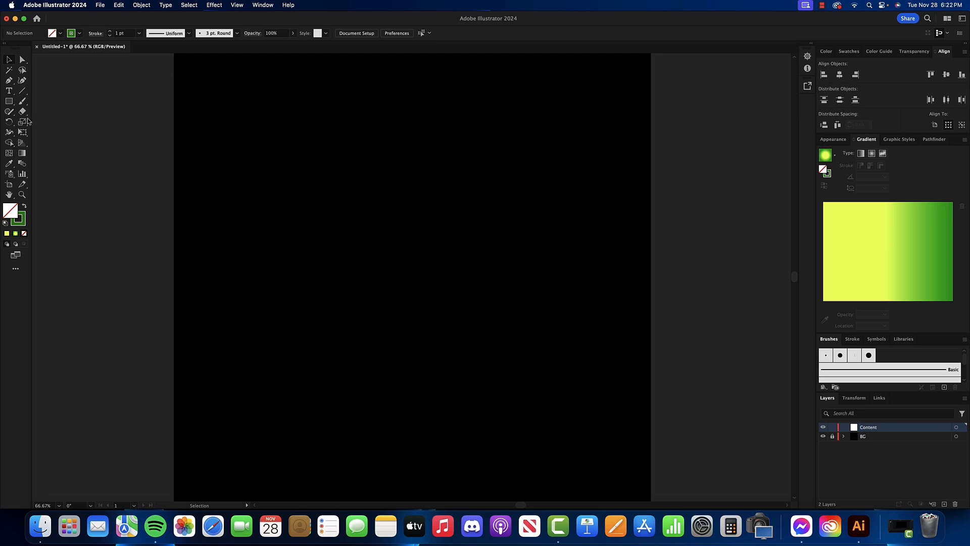
Draw an unfilled five-pointed star about 78 px wide and 74 px tall in the upper middle of the artboard.
left_click(9, 102)
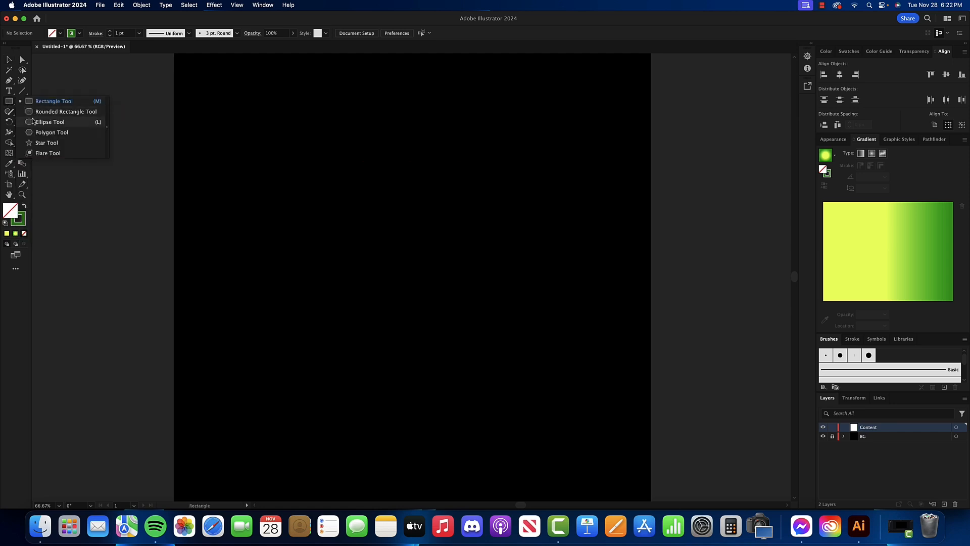
left_click(41, 142)
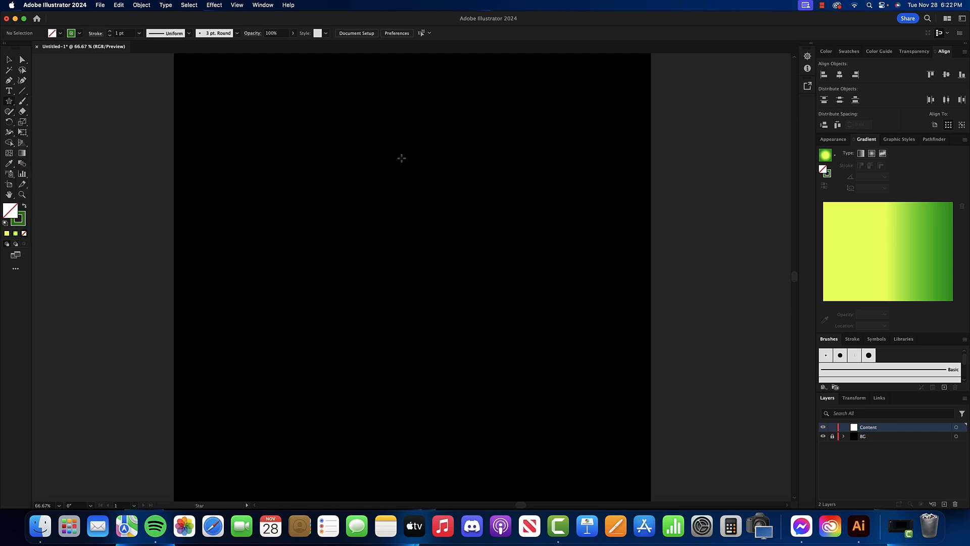
left_click_drag(382, 155, 414, 192)
left_click(11, 60)
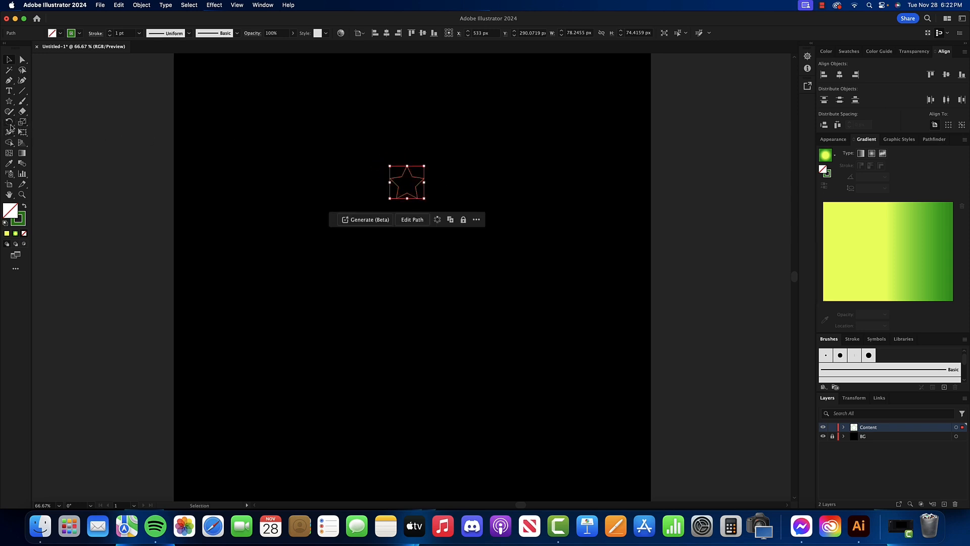
Create a copy of the star rotated 25° about the inner corner between its two lower points.
left_click(10, 124)
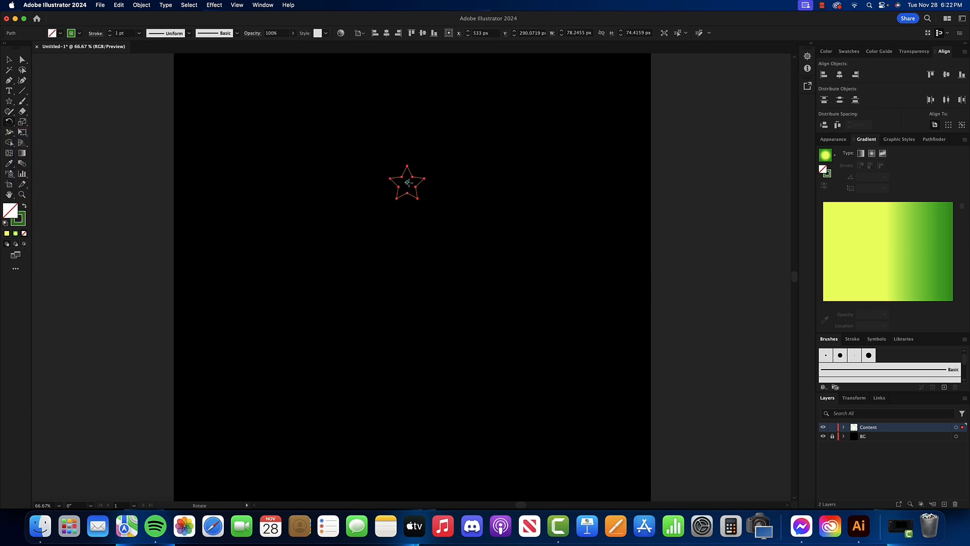
key("v")
key("super+shift+a")
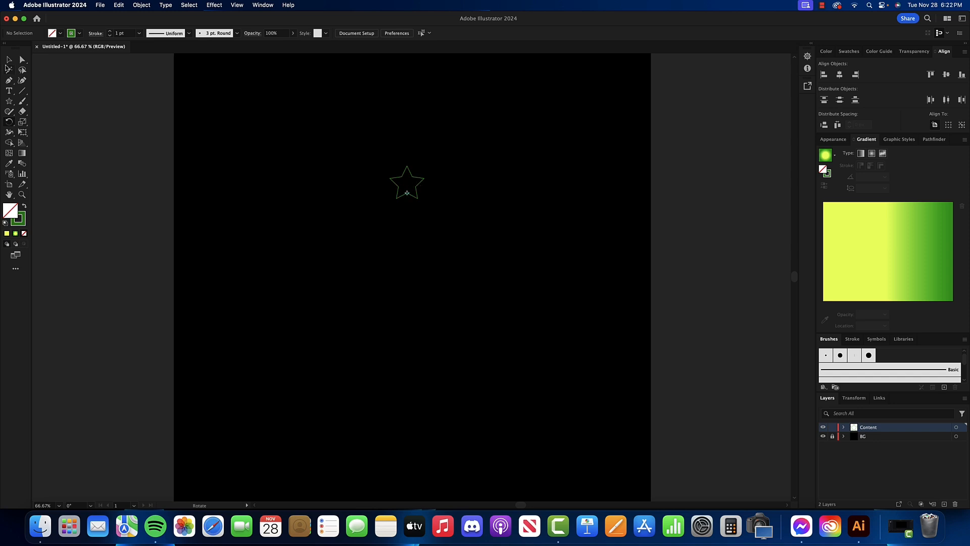
left_click(8, 63)
left_click_drag(358, 147, 446, 203)
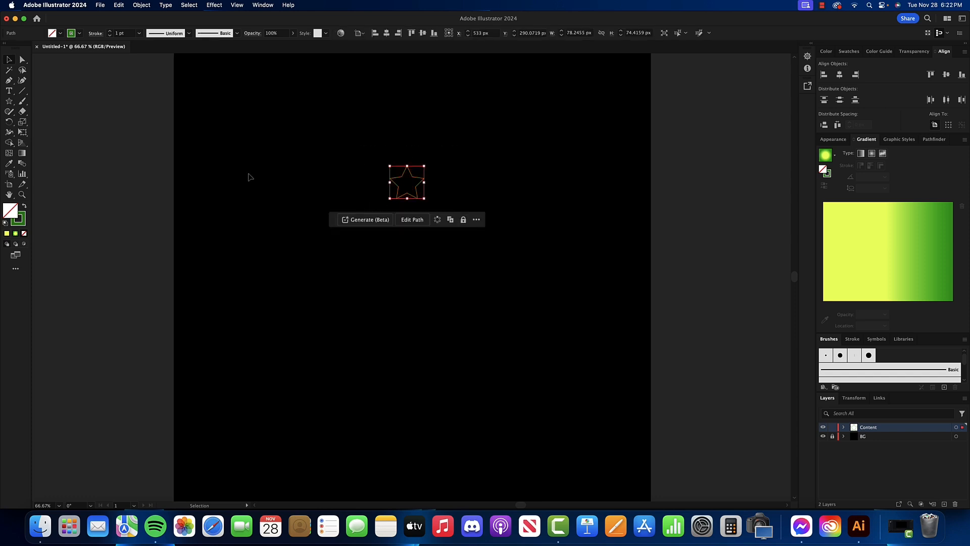
left_click(11, 122)
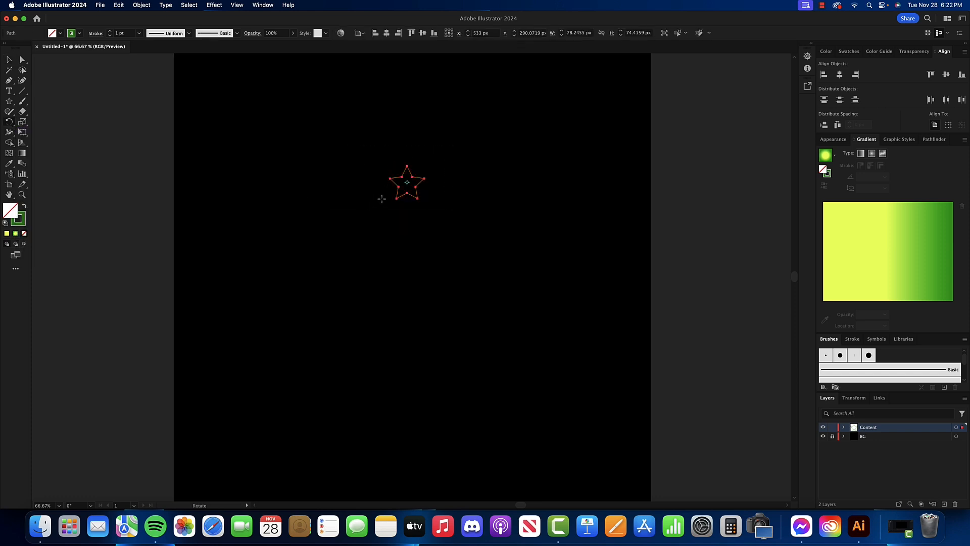
left_click(407, 194, "alt")
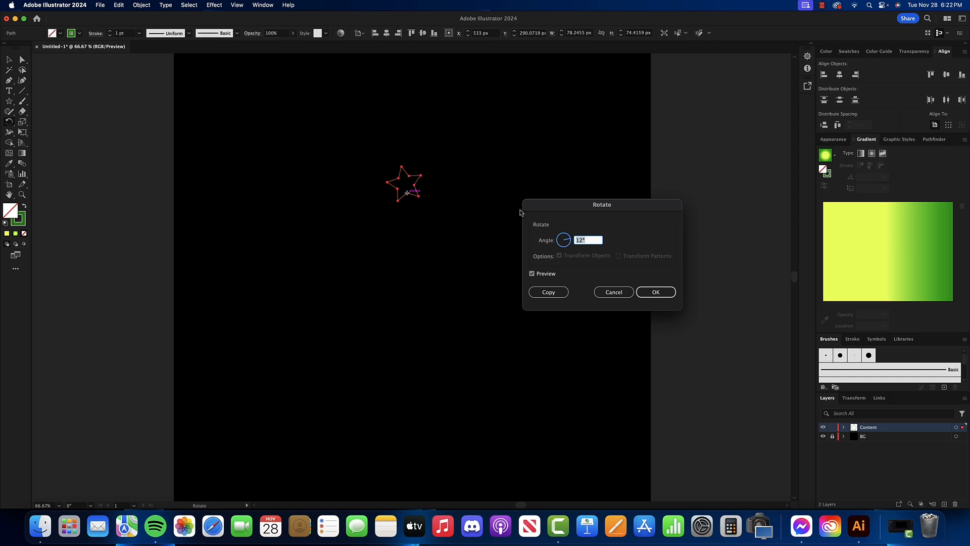
type("25")
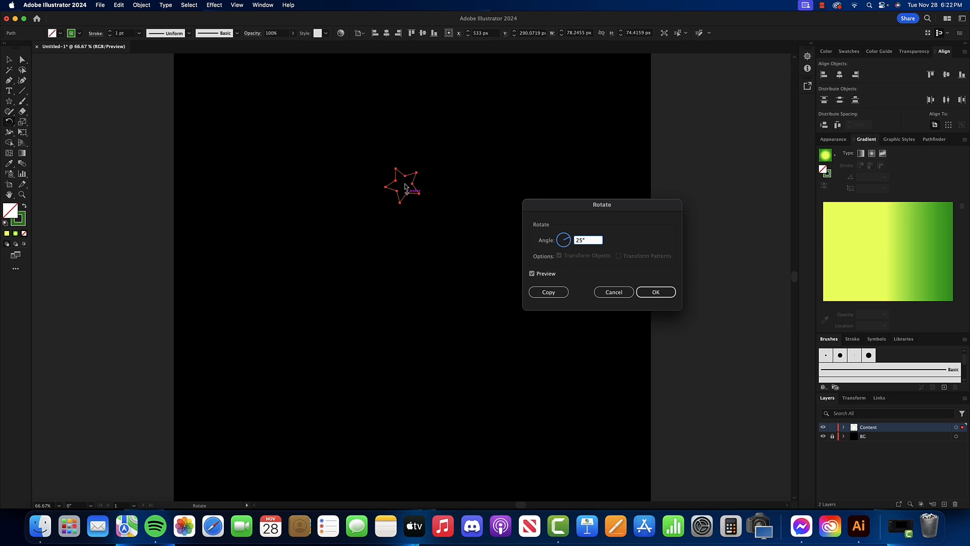
left_click(556, 292)
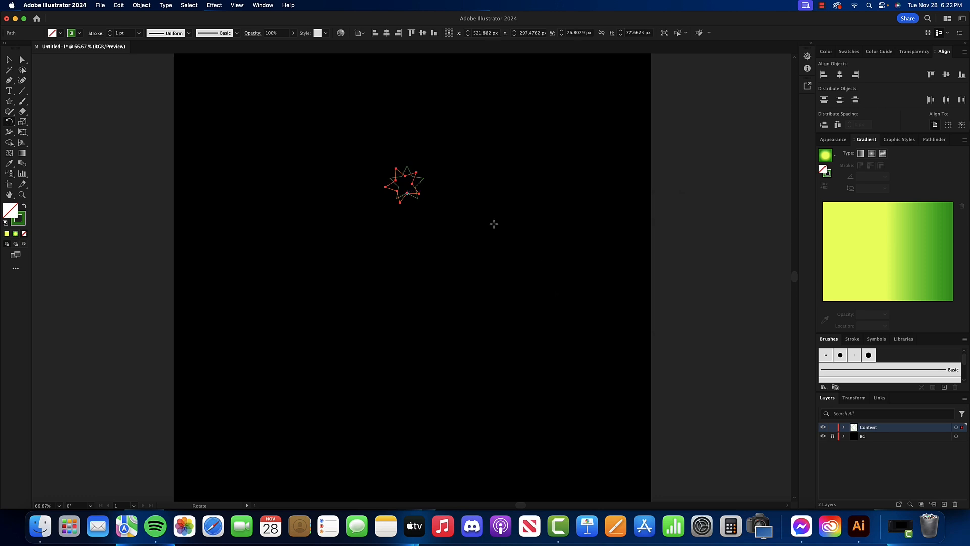
Repeat the rotated star copy until the stars complete a full circle, and deselect everything.
key("v")
key("super+d")
key("super+d")
key("super+d")
key("super+d")
key("super+d")
key("super+d")
key("super+d")
key("super+d")
key("r")
left_click(6, 57)
left_click(165, 153)
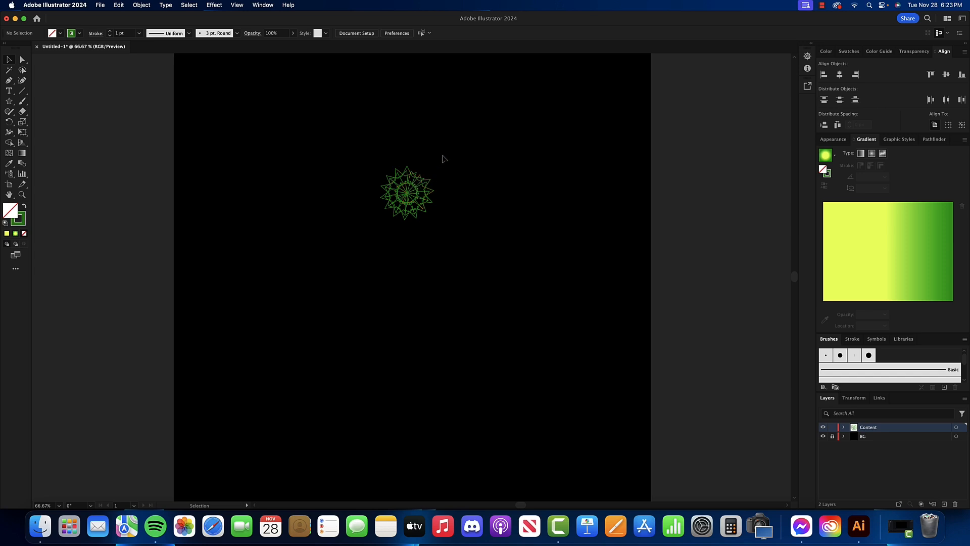
Select all the stars of the radial pattern and delete them.
left_click_drag(443, 155, 315, 290)
left_click(231, 199)
left_click_drag(441, 154, 307, 304)
key("Delete")
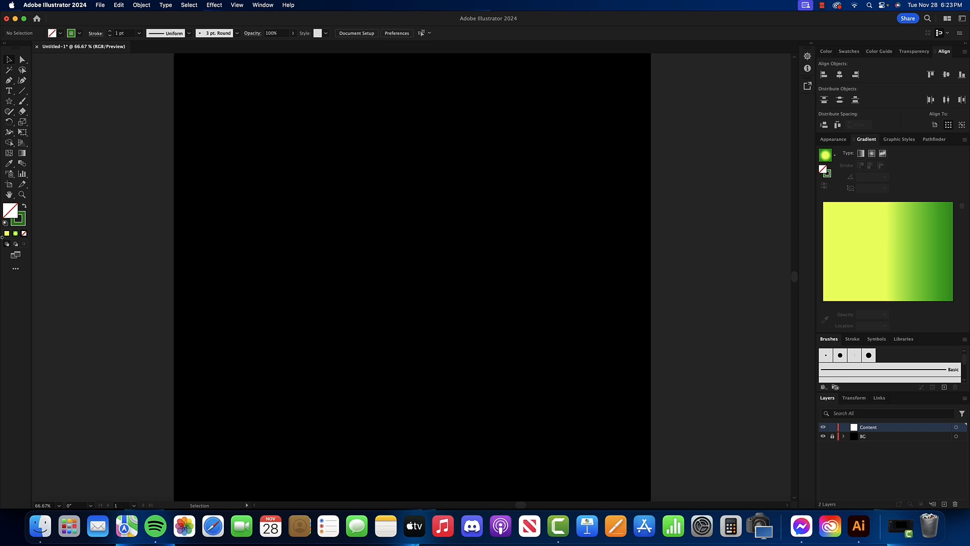
Draw two overlapping unfilled hexagons, one about 313 by 271 px and one about 270 by 234 px up and left of it.
left_click(8, 101)
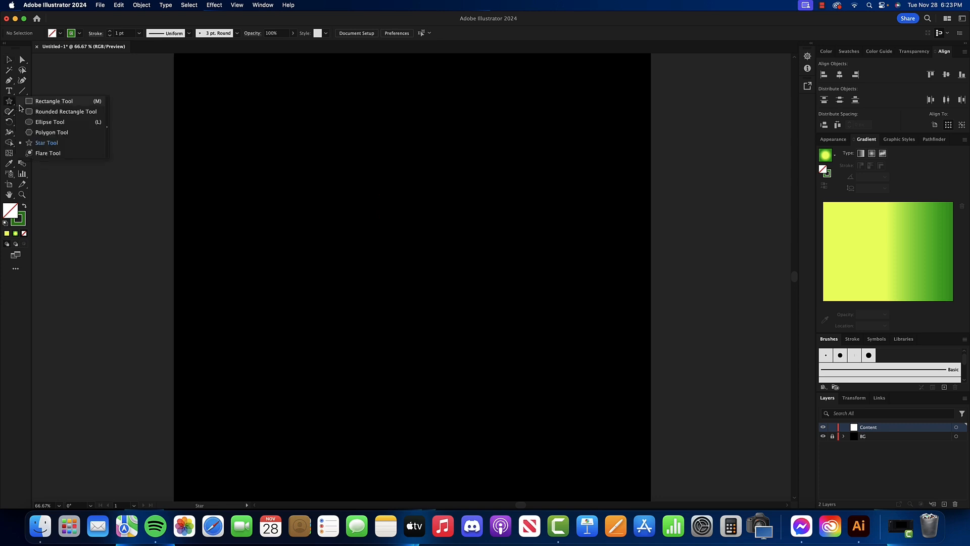
left_click(52, 133)
left_click_drag(376, 151, 420, 204)
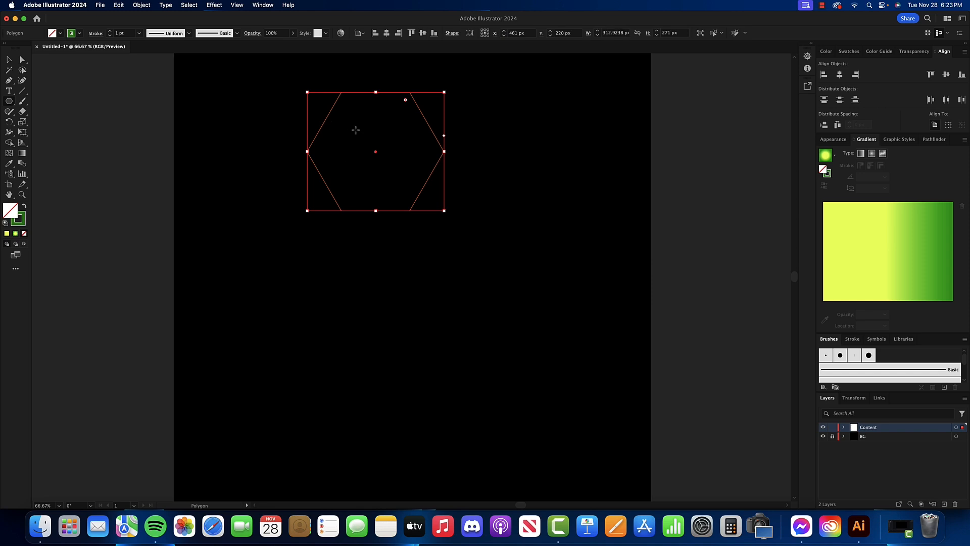
left_click_drag(345, 121, 404, 160)
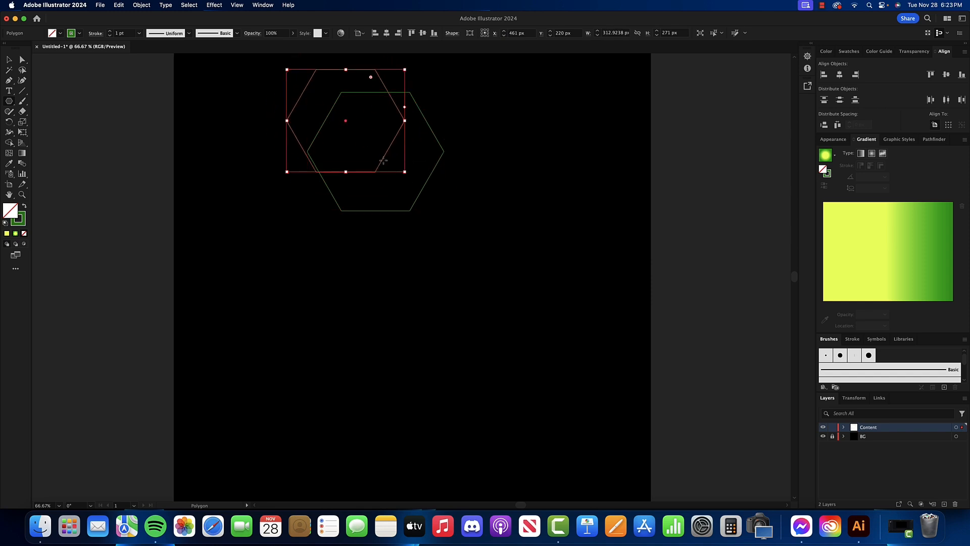
Move both hexagons together about 63 px right and 138 px down, and group them.
left_click(9, 59)
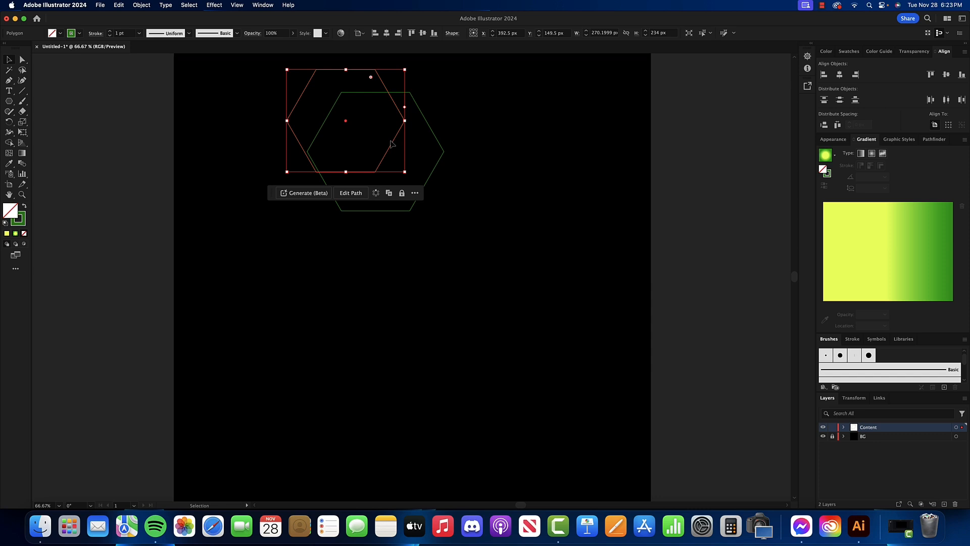
left_click_drag(454, 132, 278, 206)
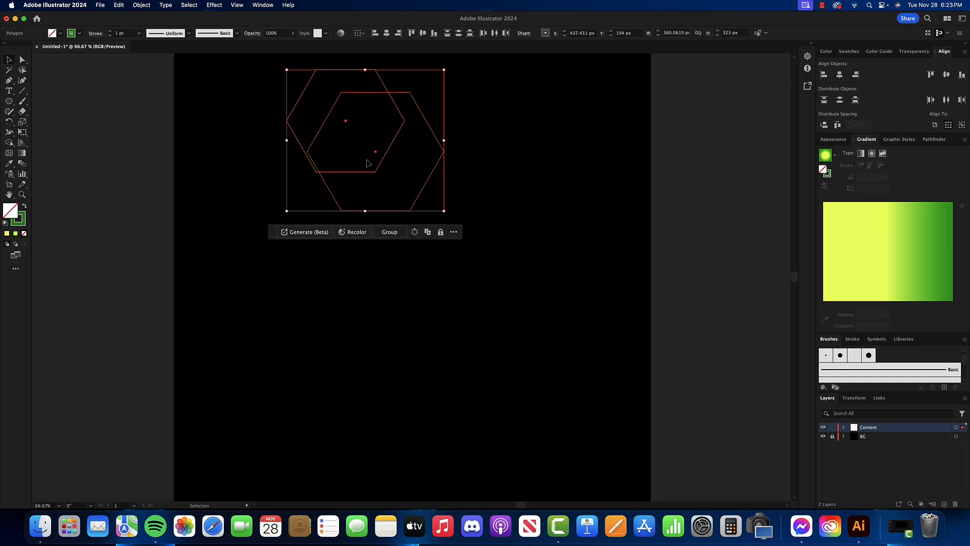
left_click_drag(368, 172, 396, 233)
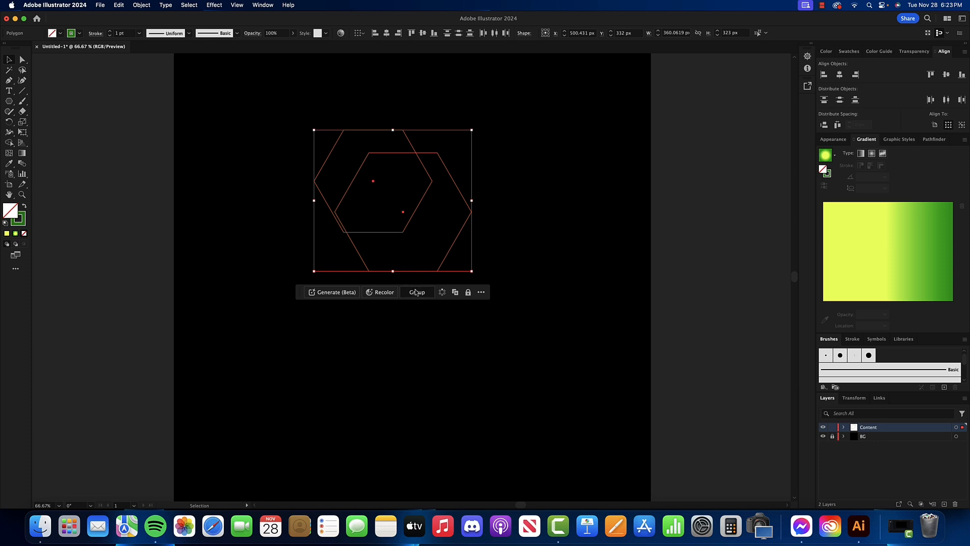
left_click(541, 156)
Scale the hexagon group down to about 279 by 240 px and place it at about X 461 px, Y 519 px.
left_click_drag(435, 154, 434, 267)
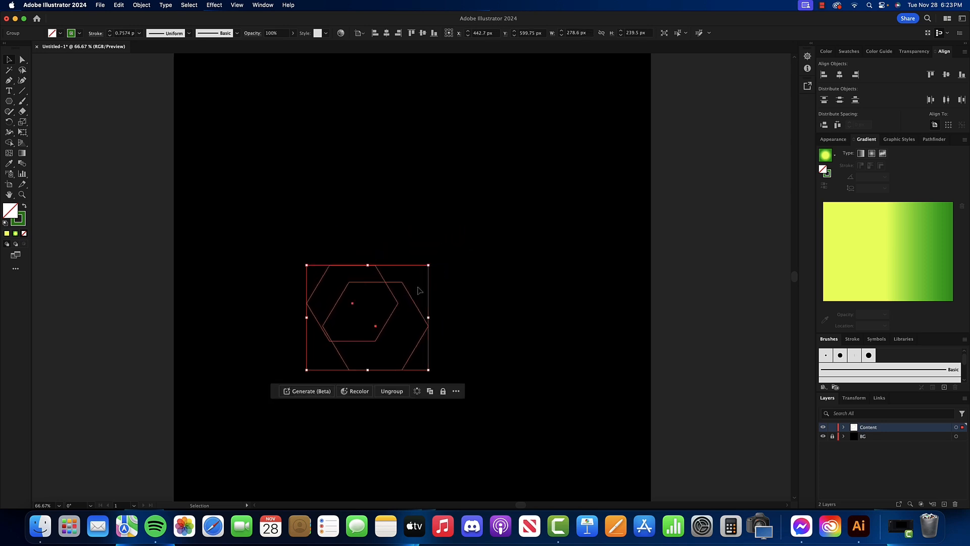
left_click_drag(417, 297, 425, 264)
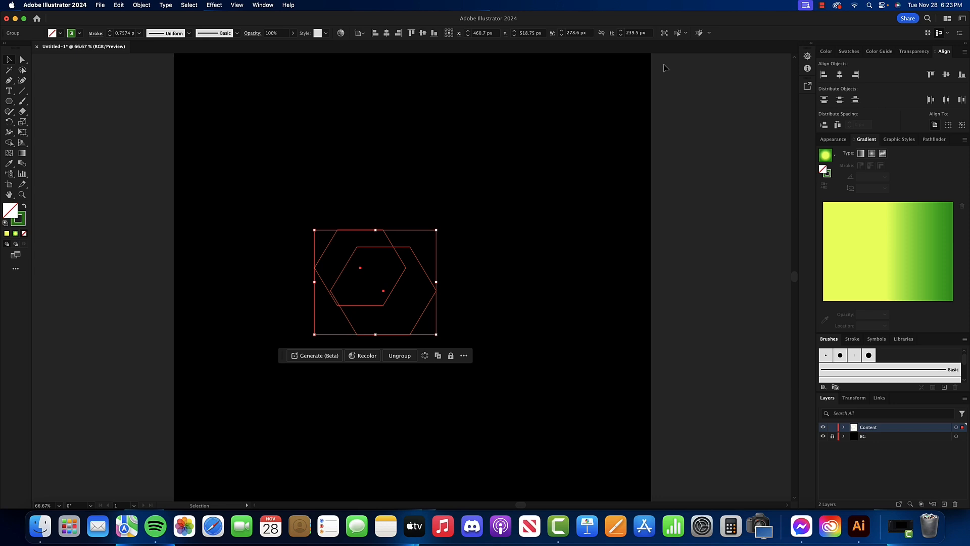
Create a copy of the hexagon group rotated 25° about the larger hexagon's lower-right corner.
left_click(9, 124)
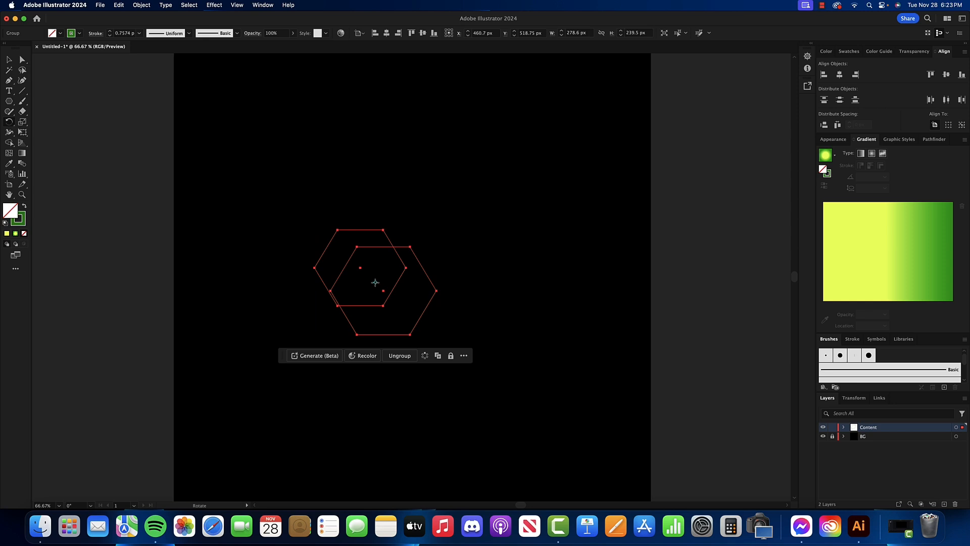
left_click(409, 335, "alt")
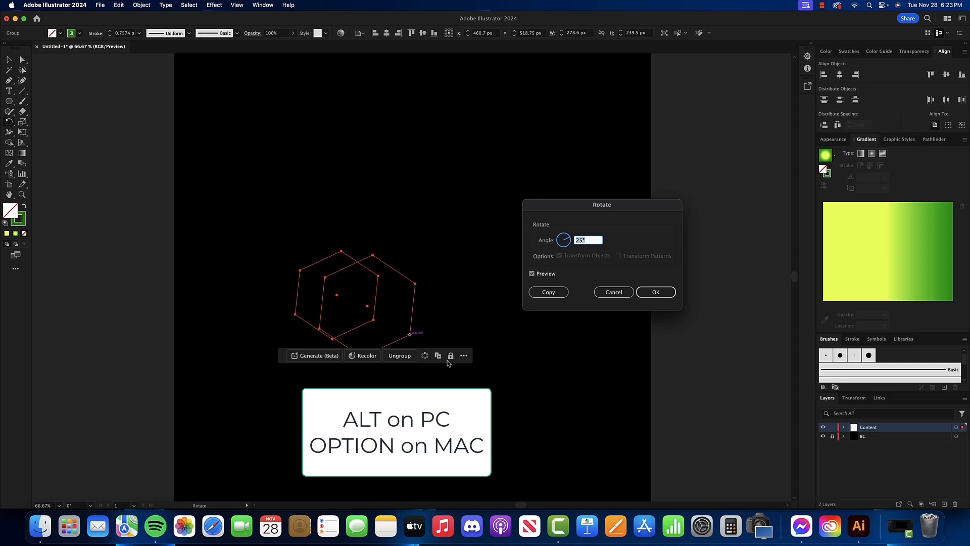
left_click(553, 292)
left_click(548, 292)
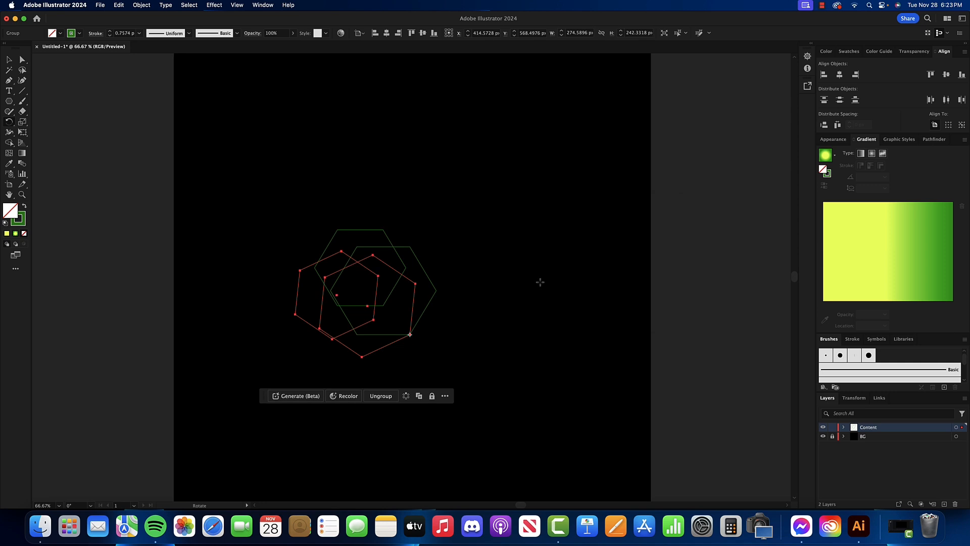
Repeat the rotated hexagon group copy until the copies complete a full circle, and deselect everything.
key("super+d")
key("super+d")
key("super+d")
key("super+d")
key("super+d")
key("super+d")
key("super+d")
key("super+d")
key("super+d")
key("super+d")
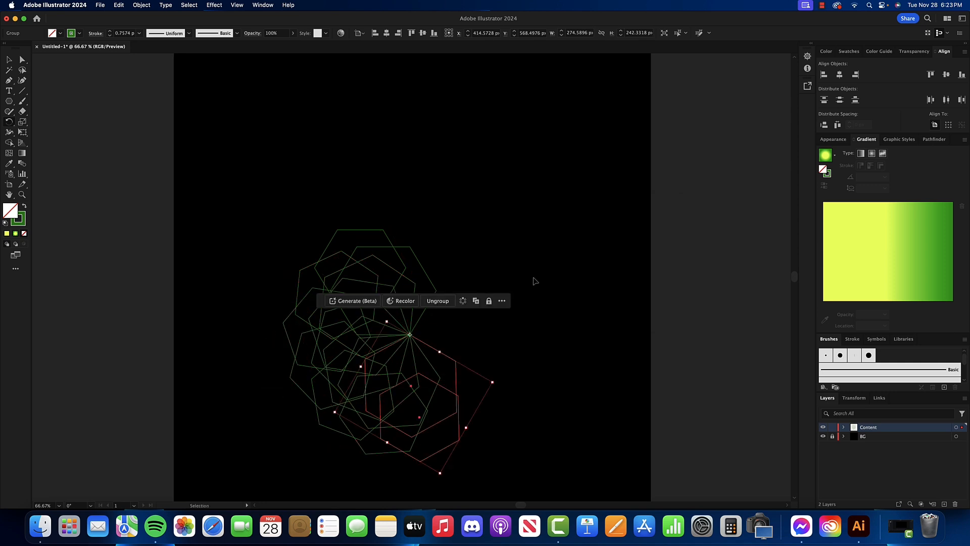
left_click(9, 59)
left_click(337, 232)
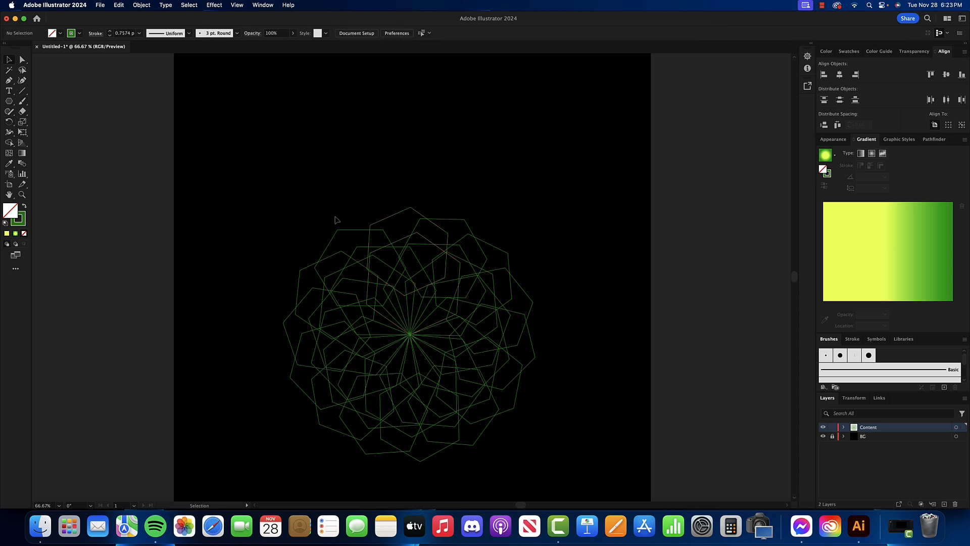
Move the whole hexagon pattern up into the upper middle of the artboard, and deselect it.
left_click_drag(275, 277, 260, 235)
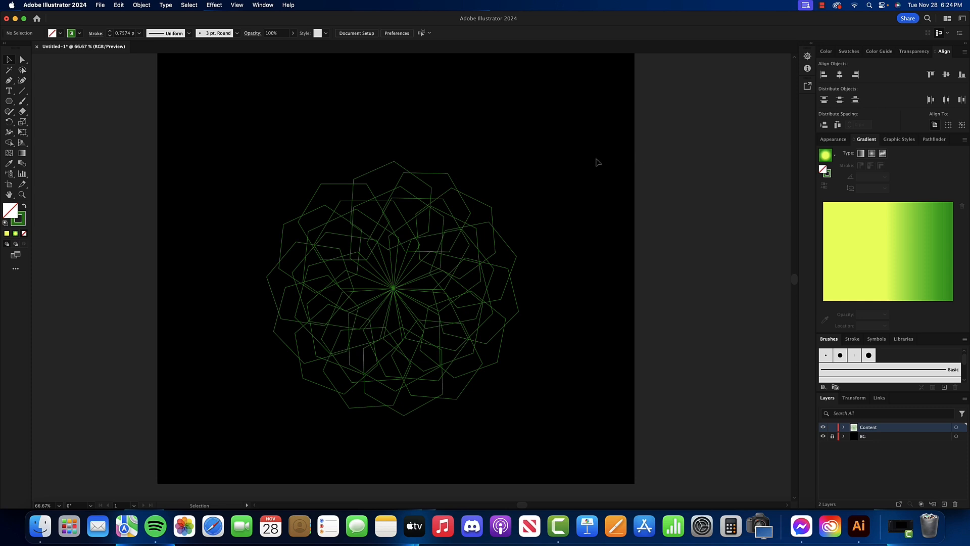
left_click_drag(581, 134, 227, 433)
left_click_drag(415, 289, 418, 192)
left_click(581, 194)
left_click_drag(578, 189, 583, 254)
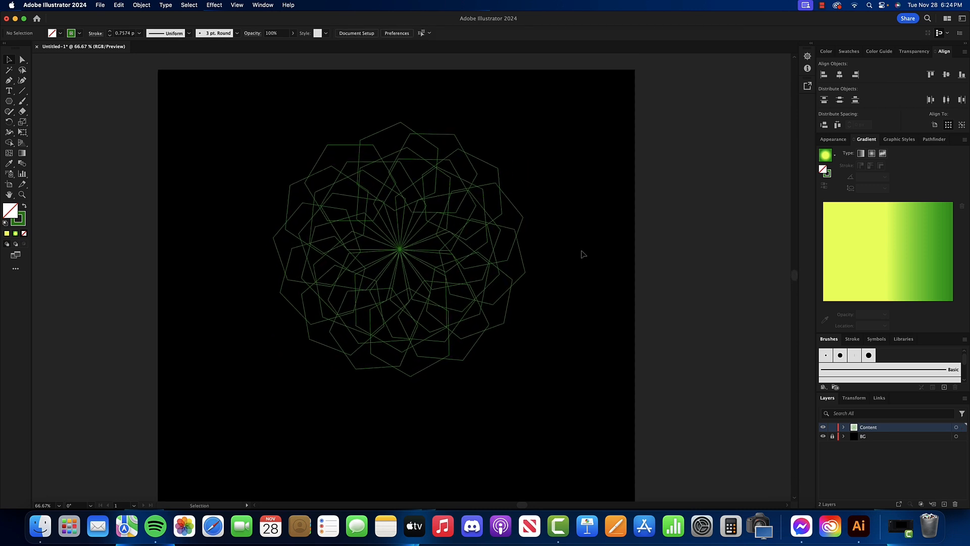